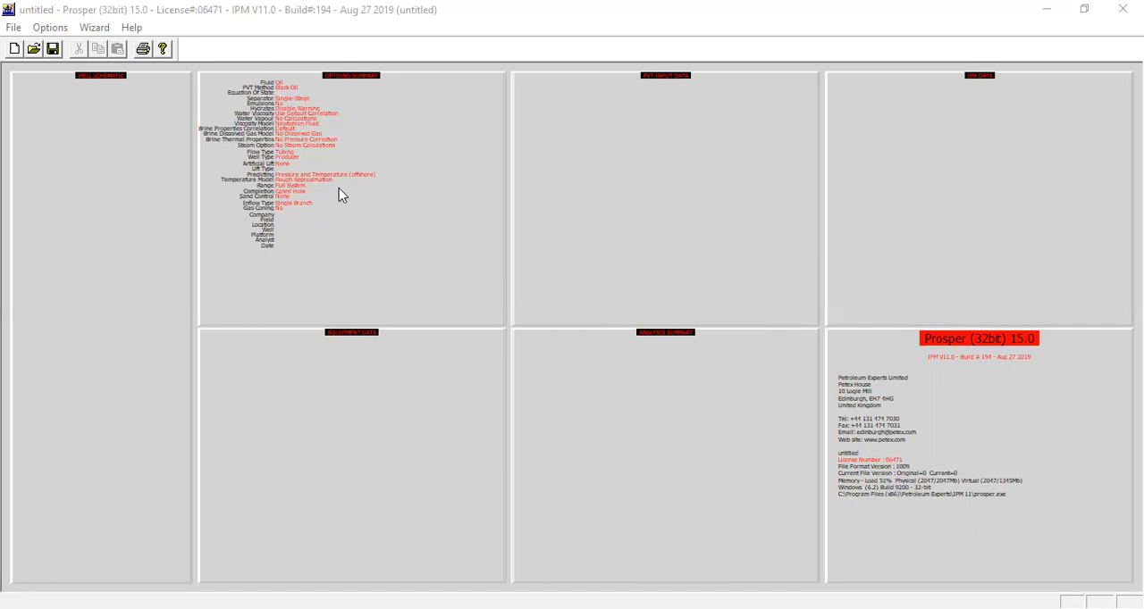
- Configure the system summary with no artificial lift and Gravel Pack sand control, and accept the options
double_click(398, 205)
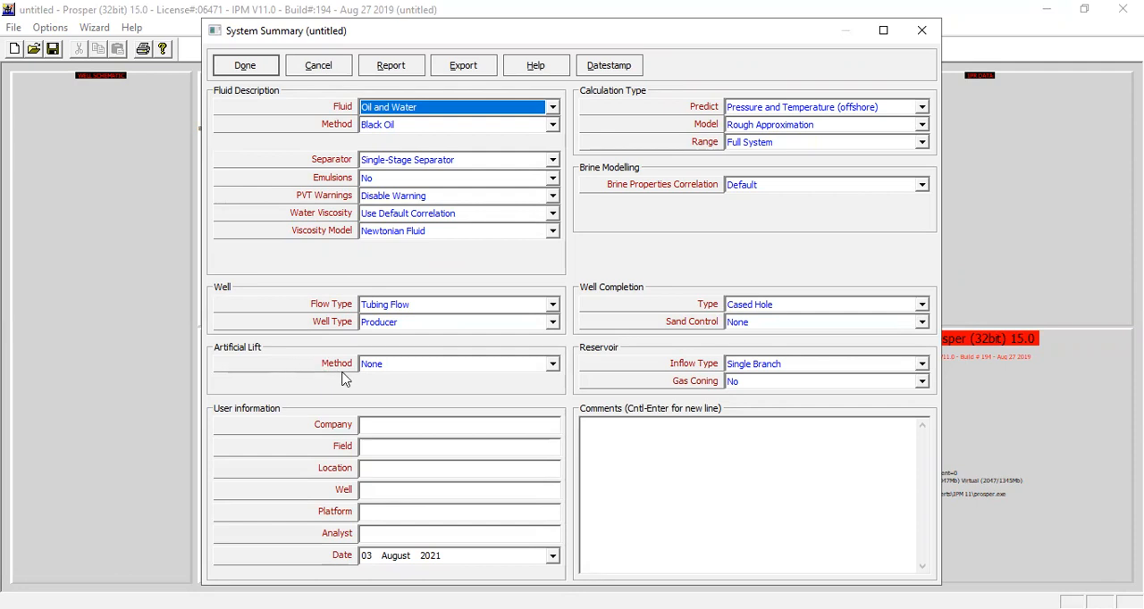
left_click(393, 367)
left_click(389, 381)
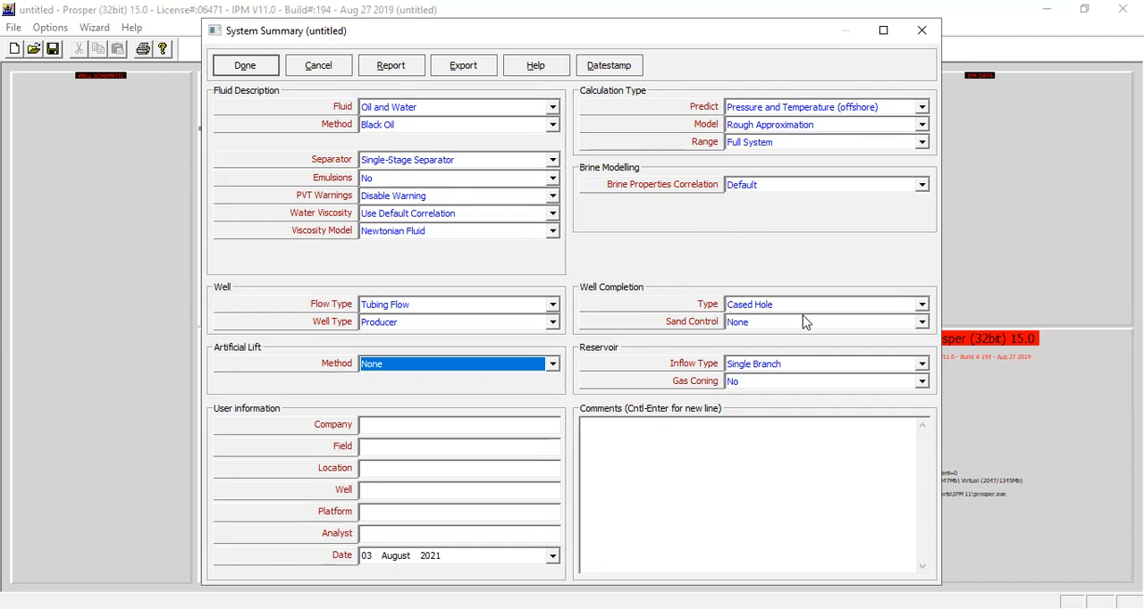
left_click(748, 324)
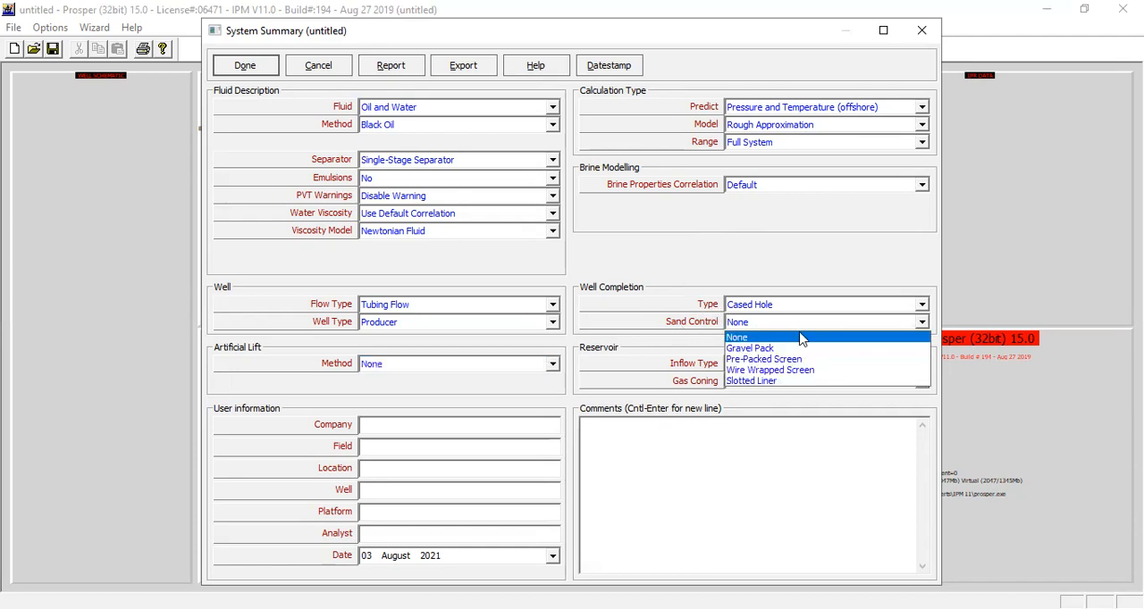
left_click(767, 350)
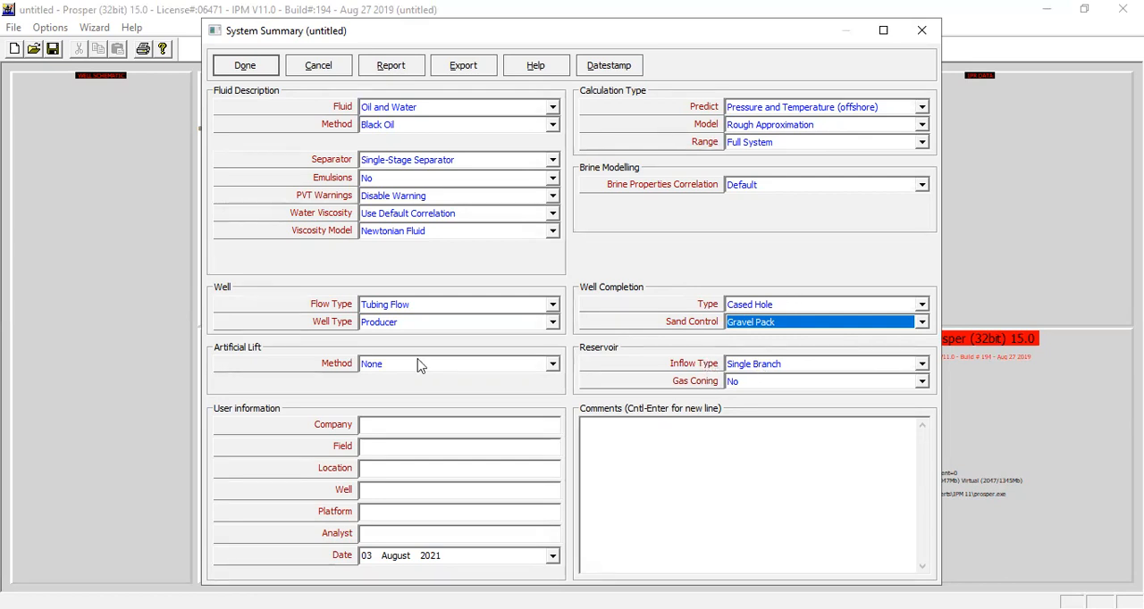
left_click(407, 428)
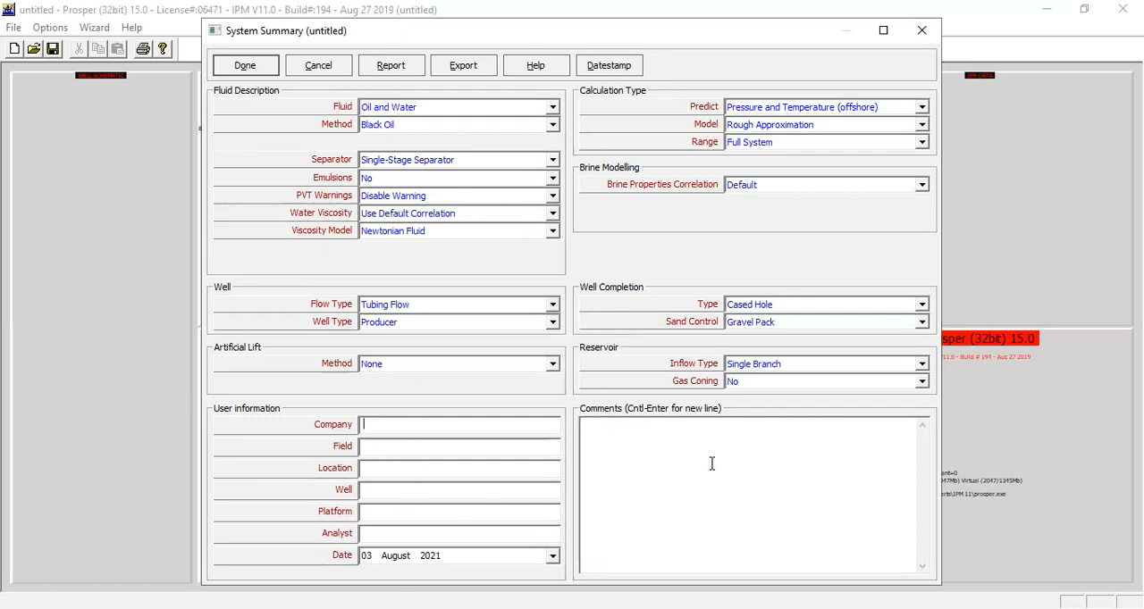
left_click(607, 431)
left_click(246, 66)
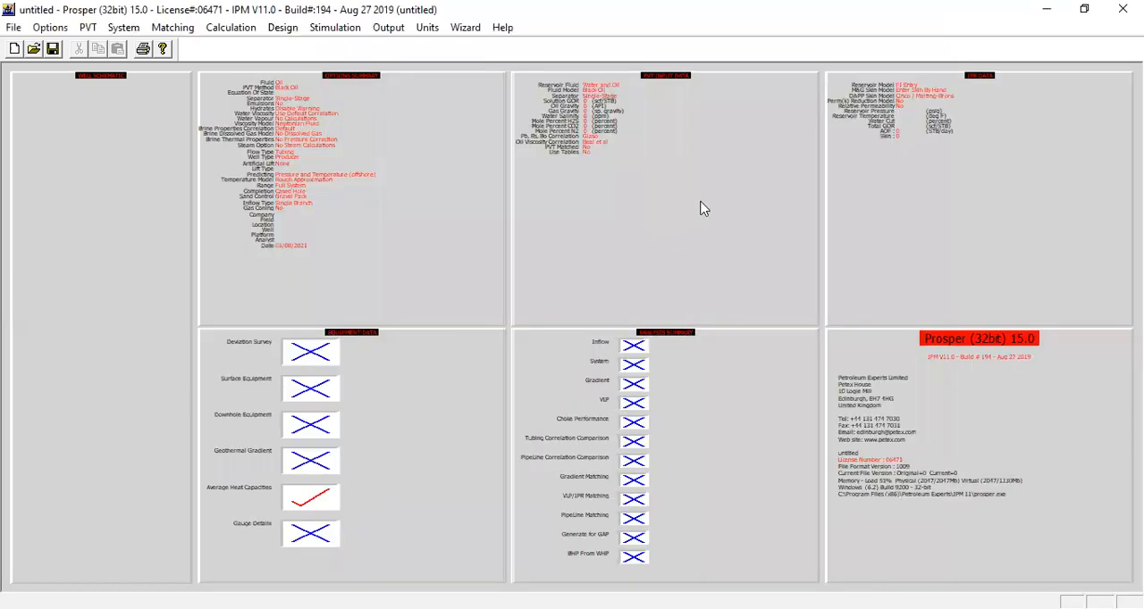
- Paste the PVT input data: solution GOR 800 scf/STB, oil gravity 37 API, gas gravity 0.76 and water salinity 23000 ppm
double_click(646, 175)
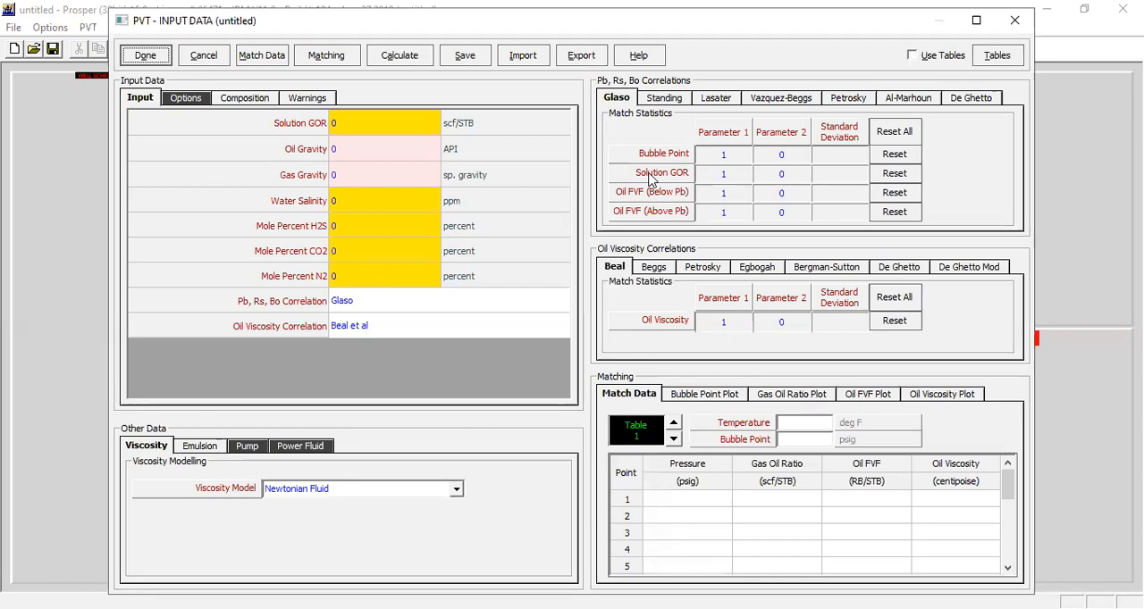
left_click(650, 608)
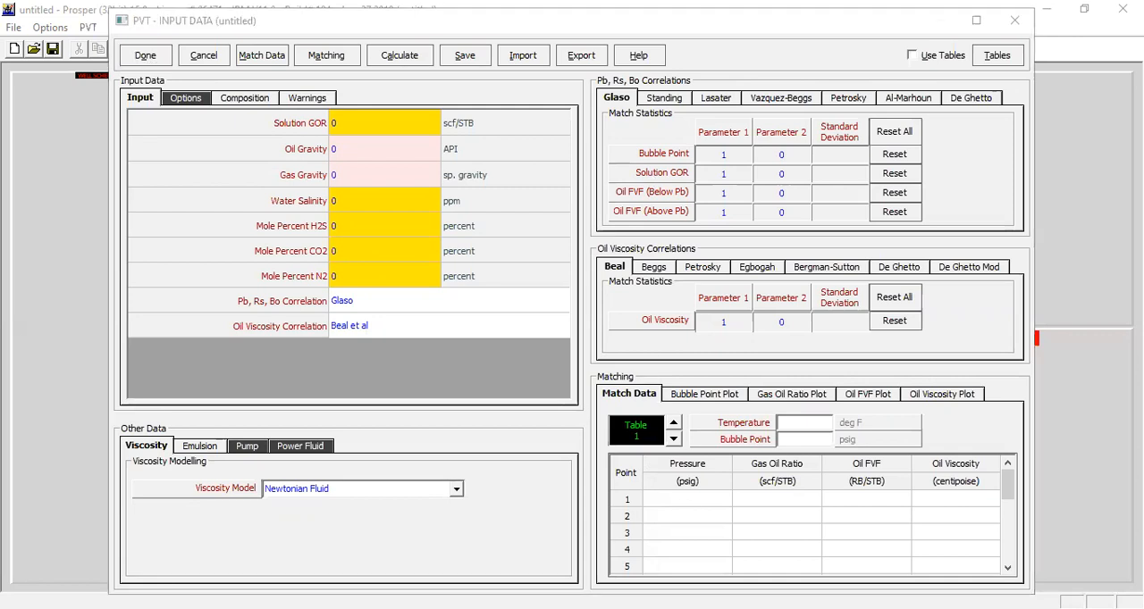
left_click(369, 129)
type("800 37 0.76 23000")
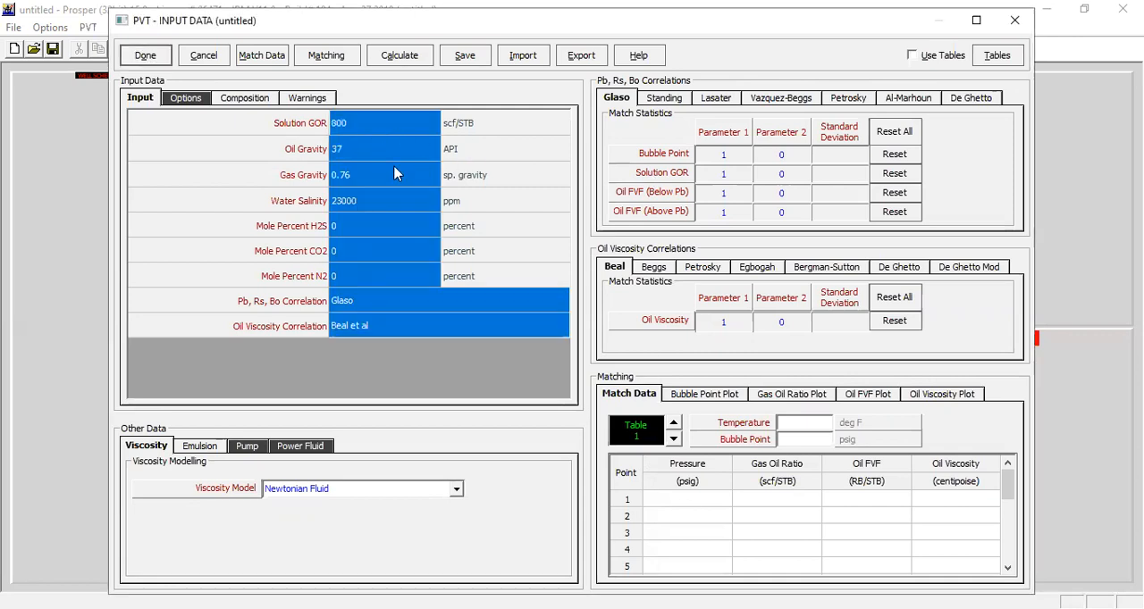
left_click(223, 129)
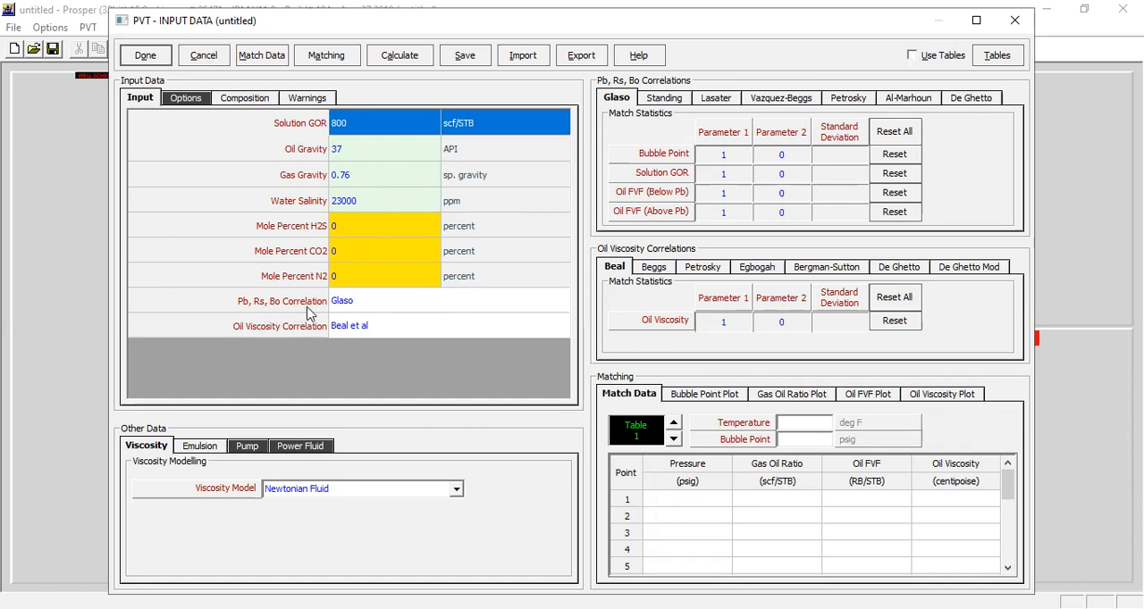
- Select Glaso as the Pb, Rs, Bo correlation in the PVT input data
left_click(413, 312)
left_click(560, 298)
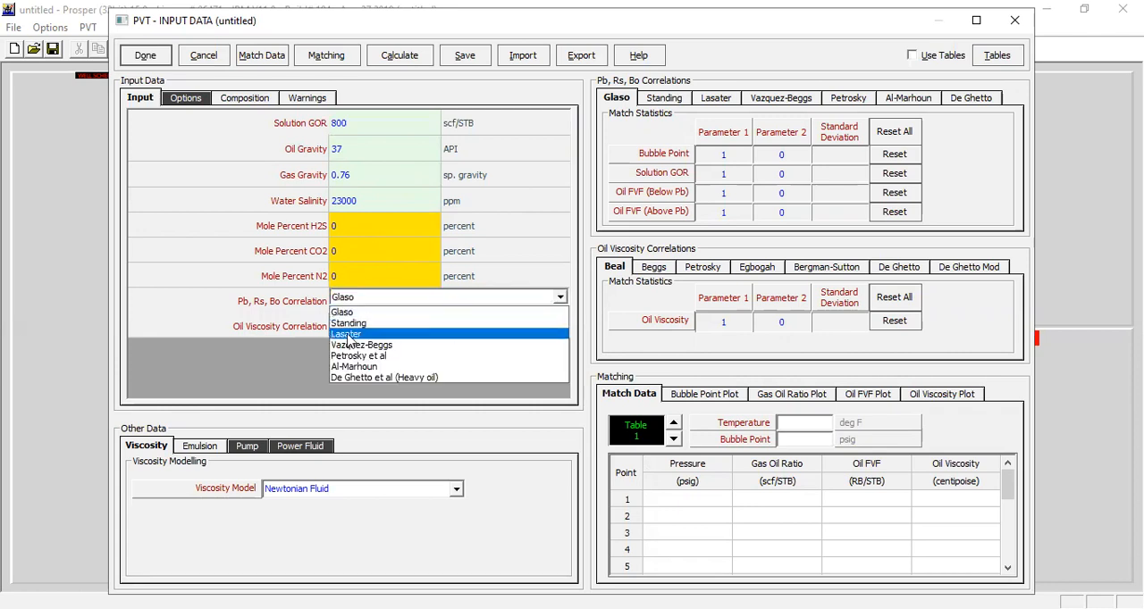
left_click(361, 315)
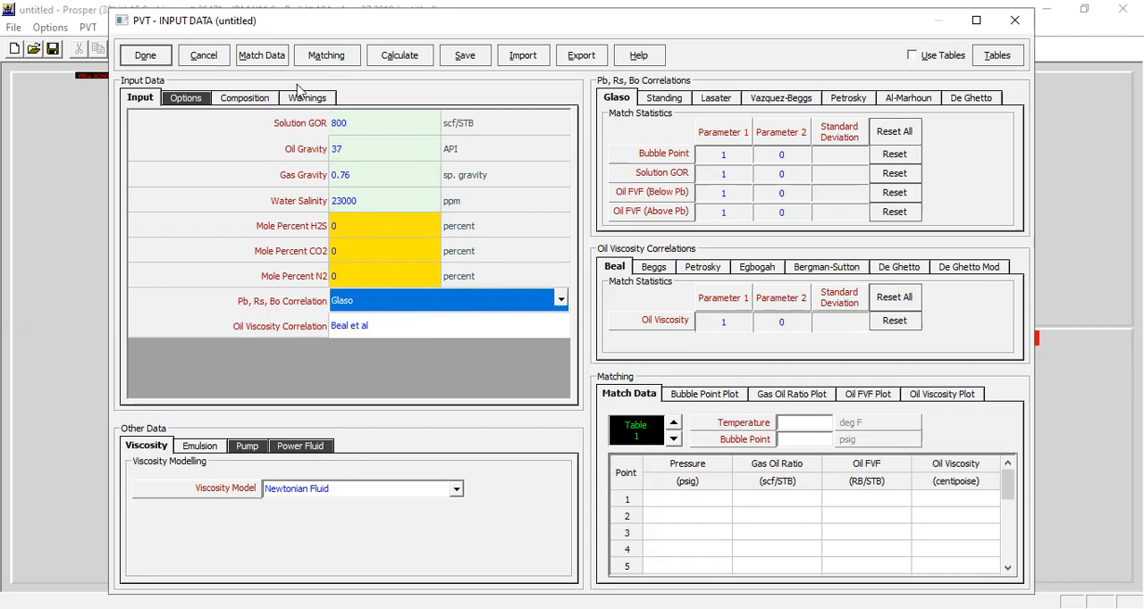
- Paste the five-point match data for pressures 4000 to 1000 psig, and set temperature 210 deg F and bubble point 3500 psig
left_click(260, 55)
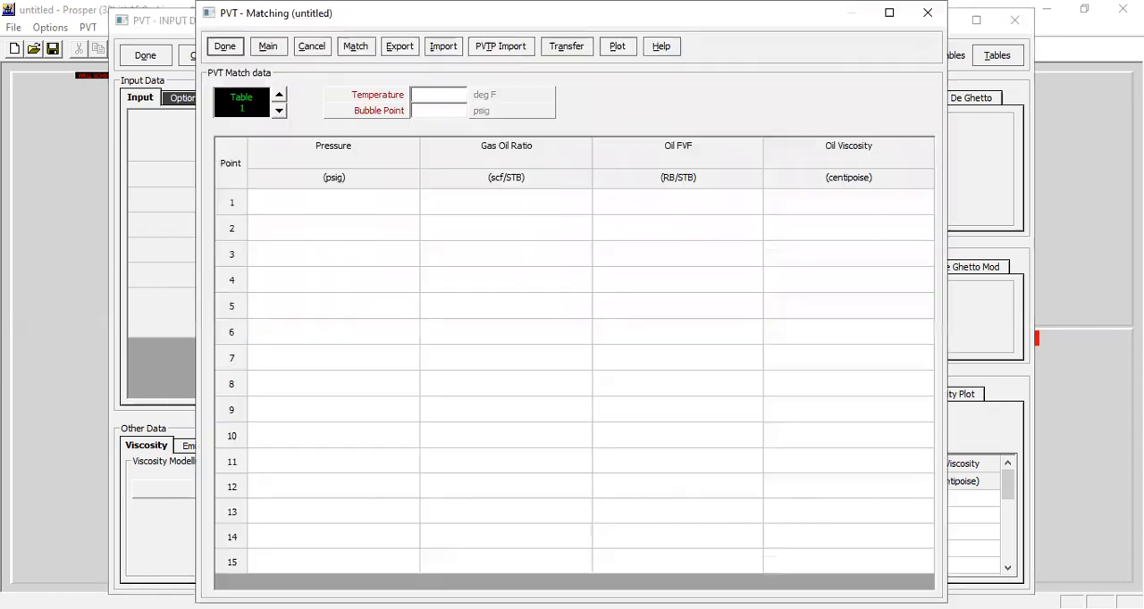
left_click(348, 205)
type("4000\t800\t1.42\t0.364 3500\t800\t1.432\t0.35 3000\t655\t1.352\t0.403 2400\t500\t1.273\t0.48 1000\t190\t1.12\t0.7205")
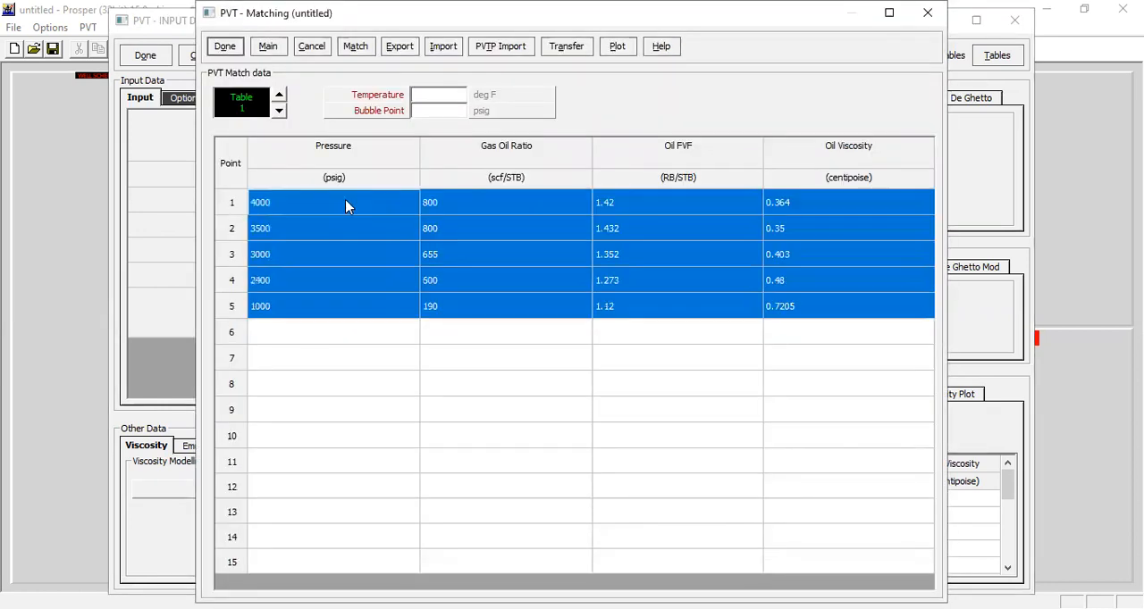
left_click(443, 97)
type("210")
key("Tab")
- Run the PVT matching calculation for all correlations and dismiss the completion notice
left_click(356, 56)
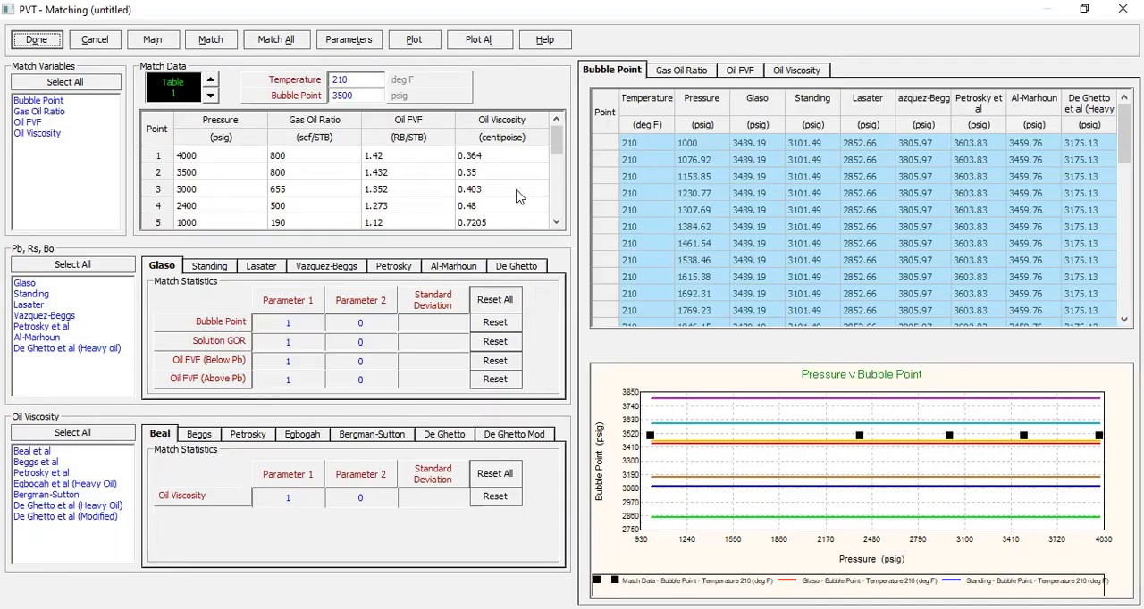
left_click(290, 44)
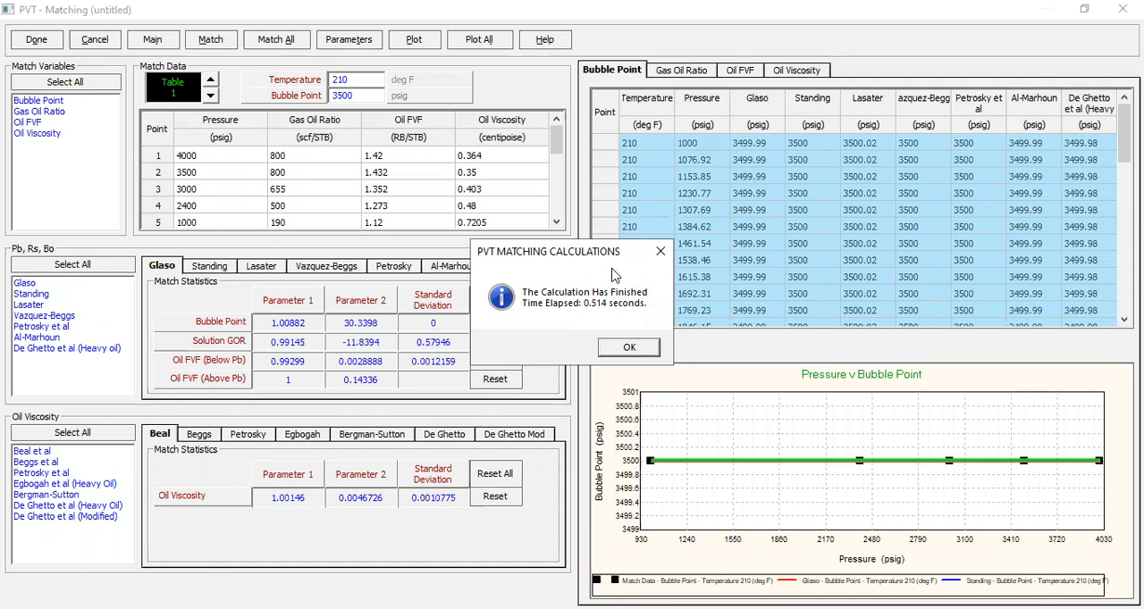
left_click(636, 351)
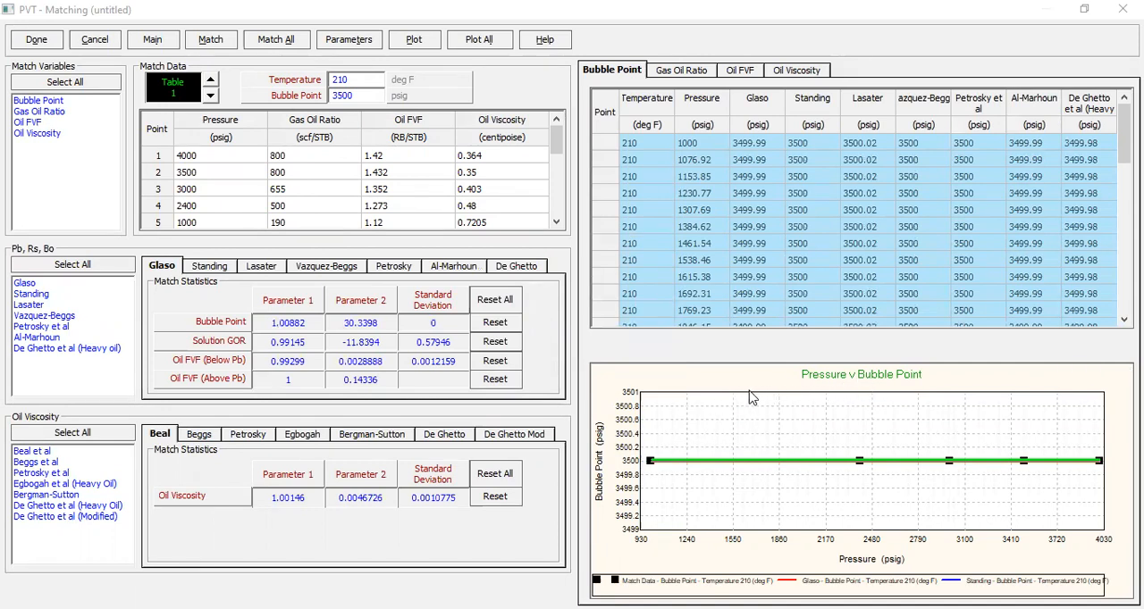
- Plot the matching results by temperature and compare the calculated and measured Gas Oil Ratio curves, including a close-up of the lower-pressure range
left_click(416, 41)
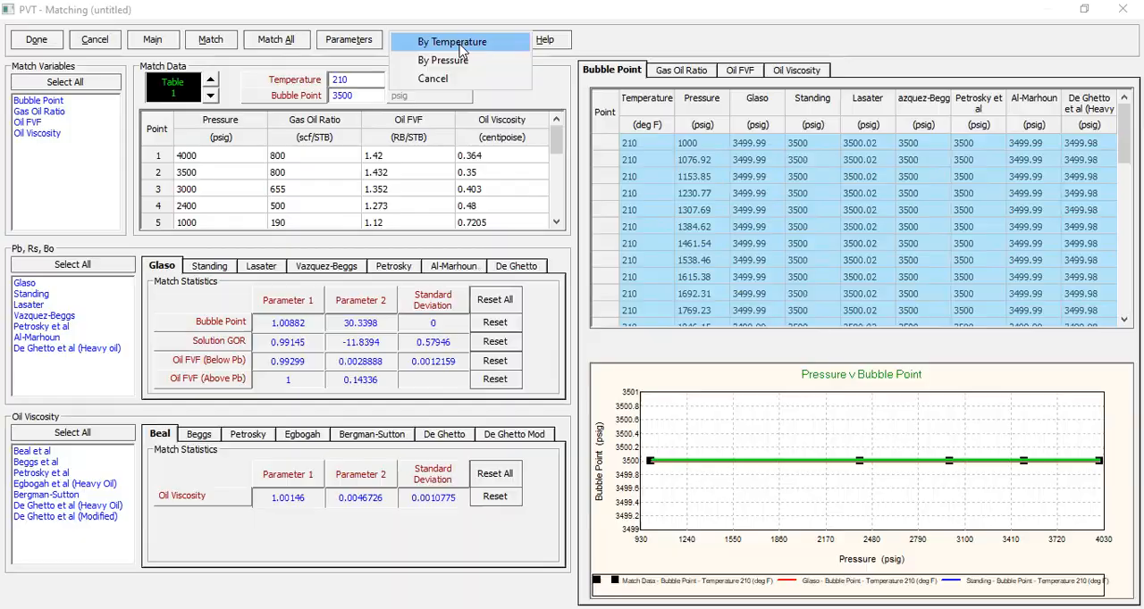
left_click(457, 42)
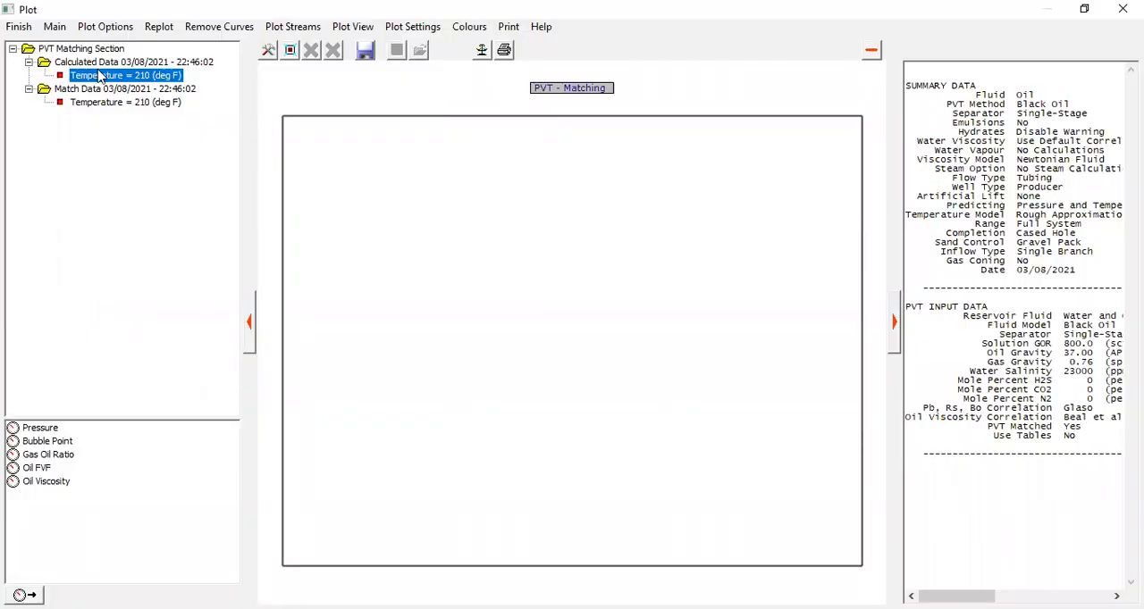
left_click(62, 461)
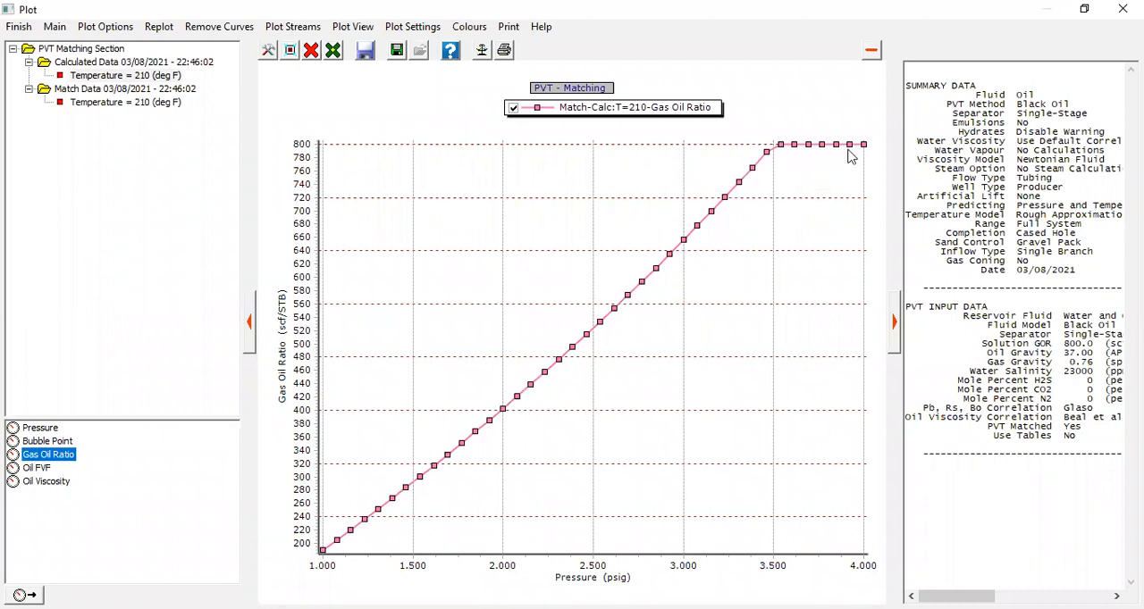
left_click(133, 108)
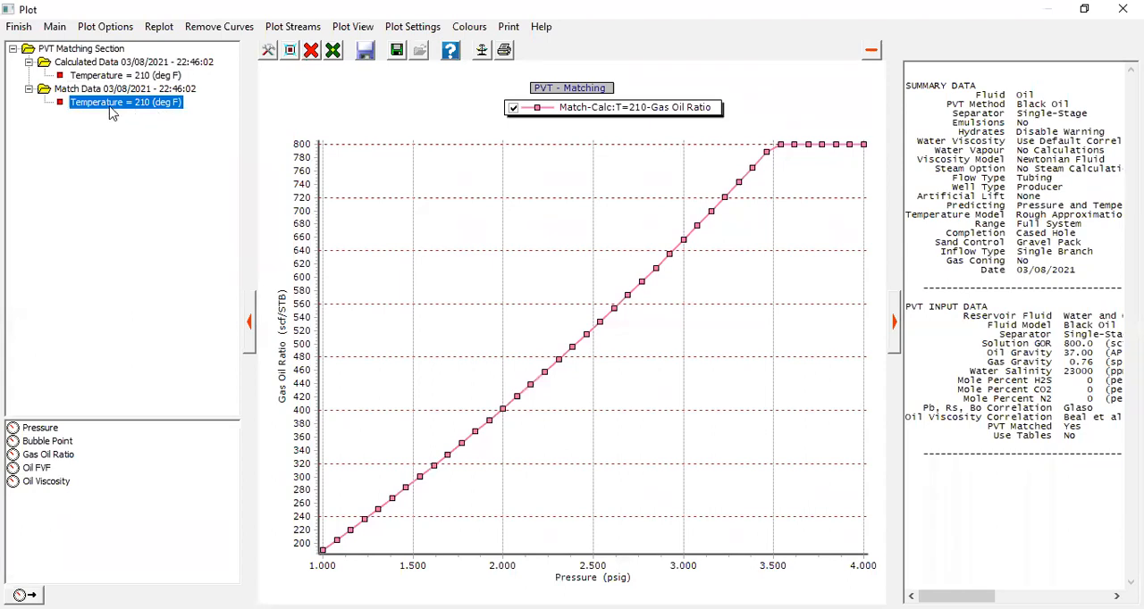
left_click(61, 458)
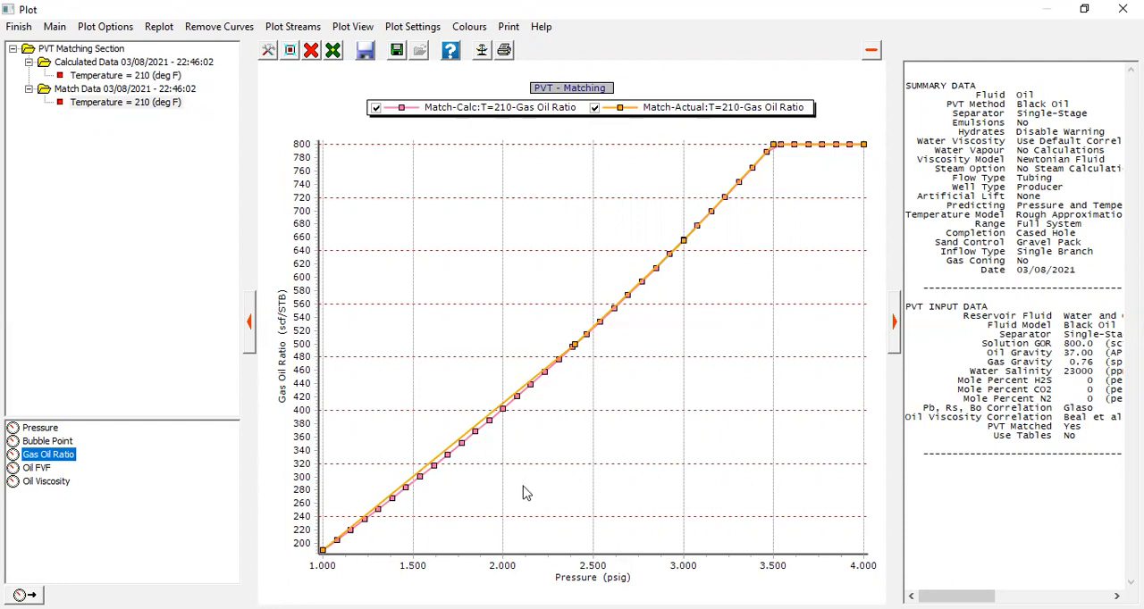
left_click_drag(340, 316, 601, 531)
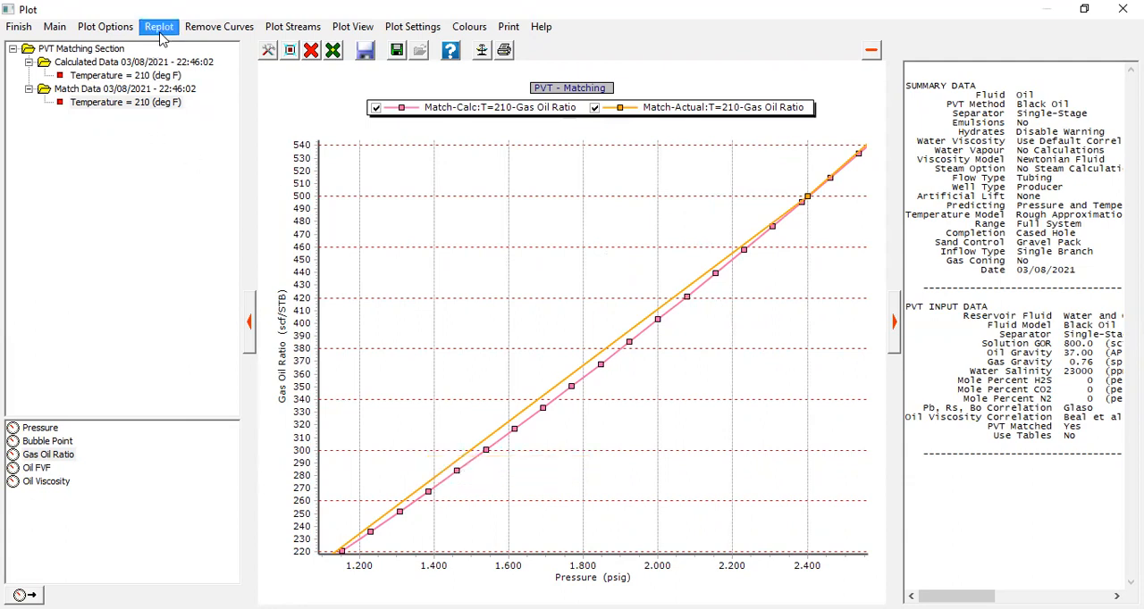
left_click(158, 26)
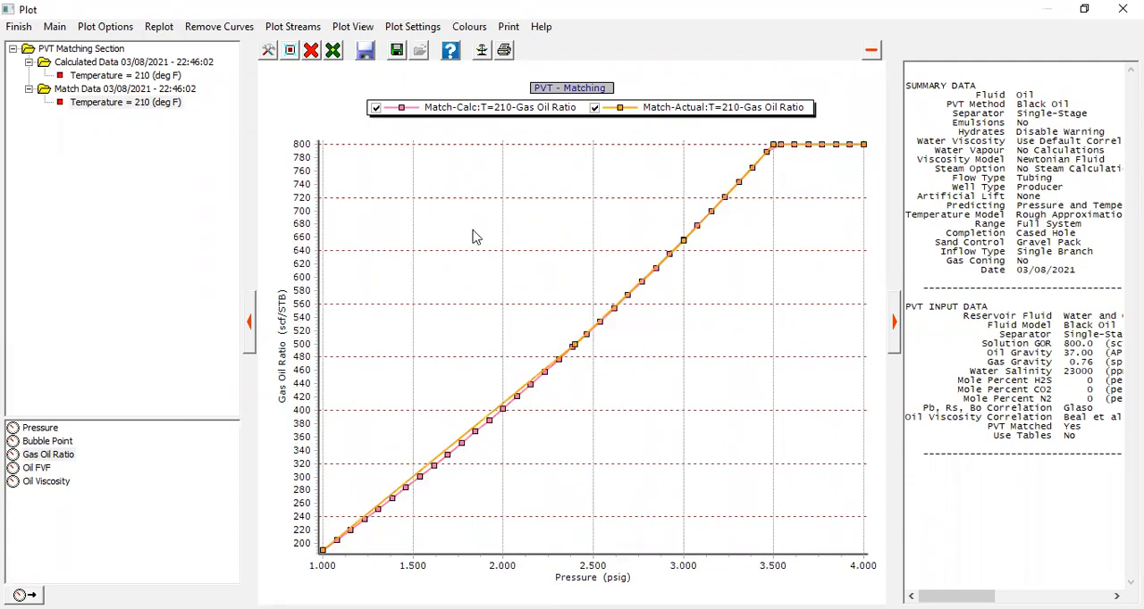
- Replace the Gas Oil Ratio curves with the calculated and measured Oil FVF curves and compare them up close
left_click(313, 54)
left_click(377, 107)
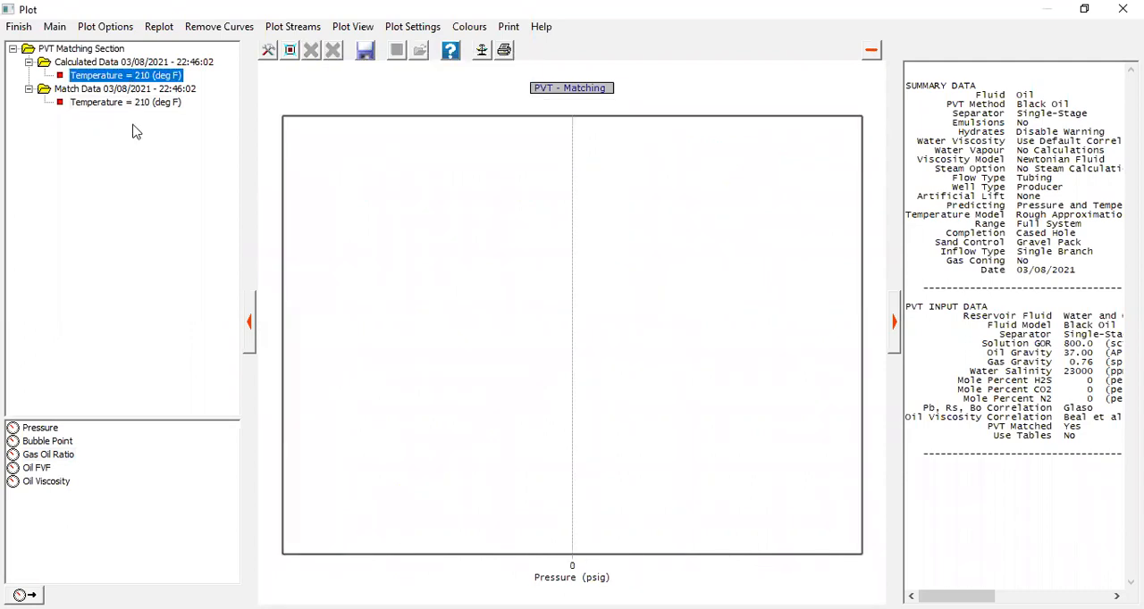
left_click(38, 472)
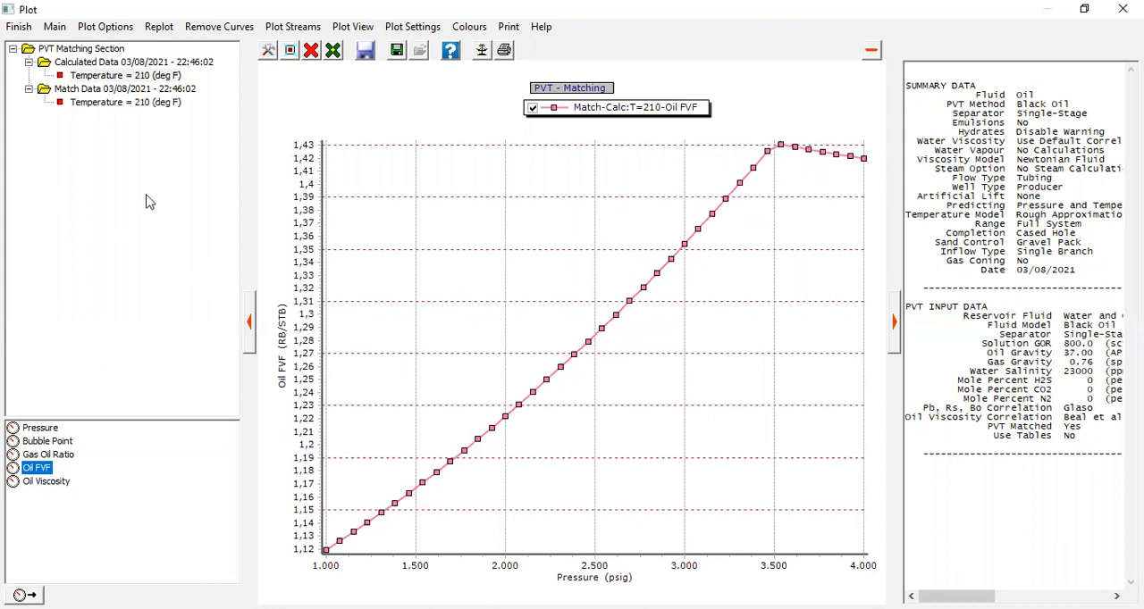
left_click(126, 103)
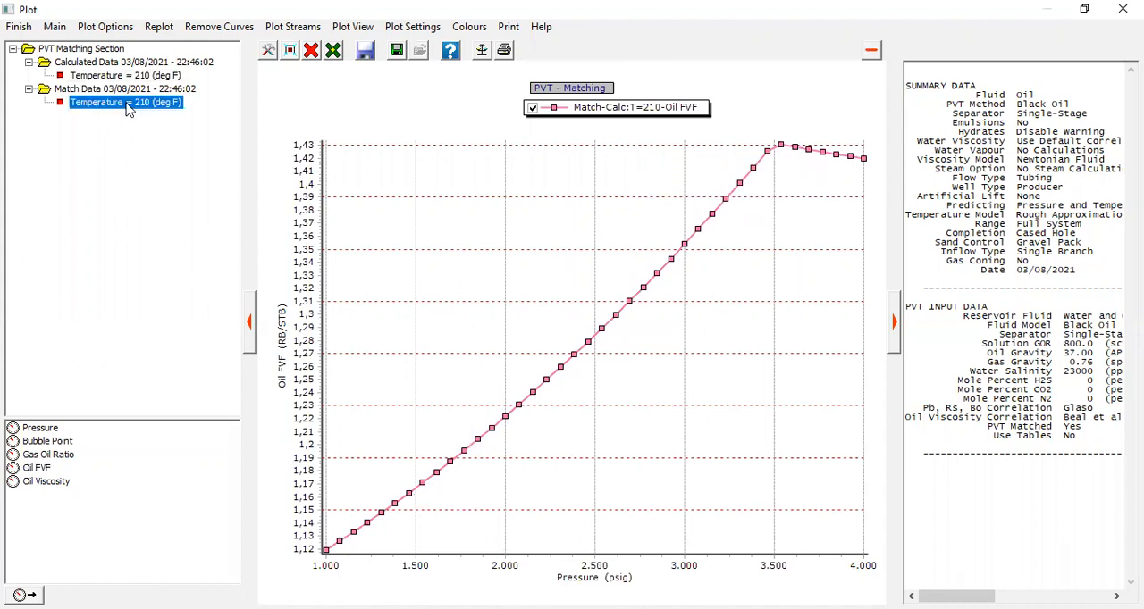
left_click(34, 468)
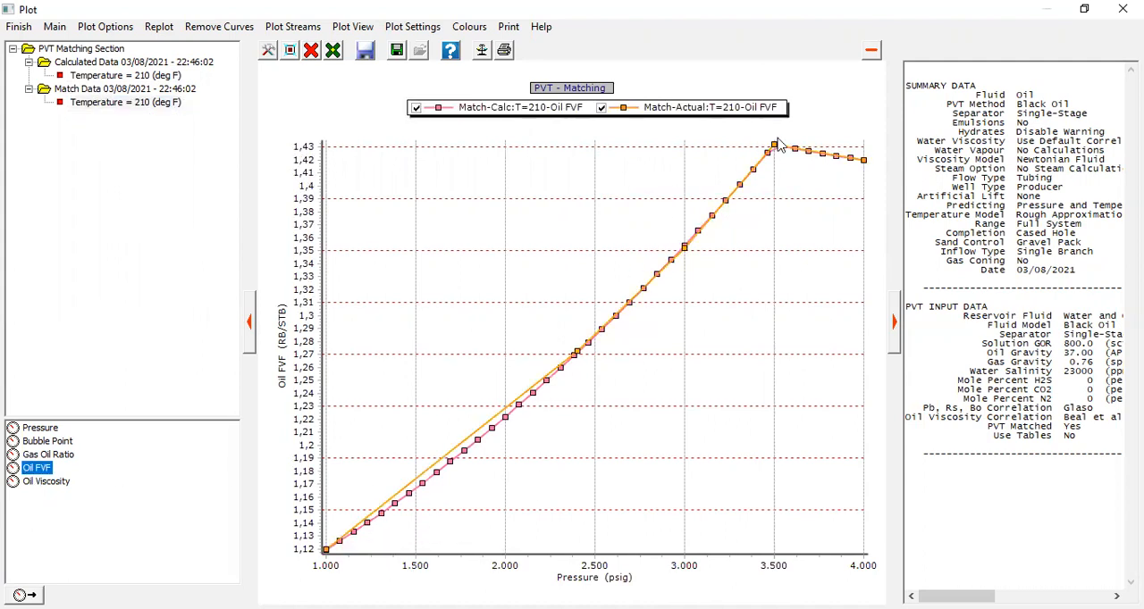
left_click_drag(334, 319, 581, 548)
left_click(159, 27)
mouse_move(604, 332)
- Clear the Oil FVF curves and plot the calculated and measured Oil Viscosity at 210 deg F
left_click(312, 53)
left_click(327, 112)
left_click(148, 77)
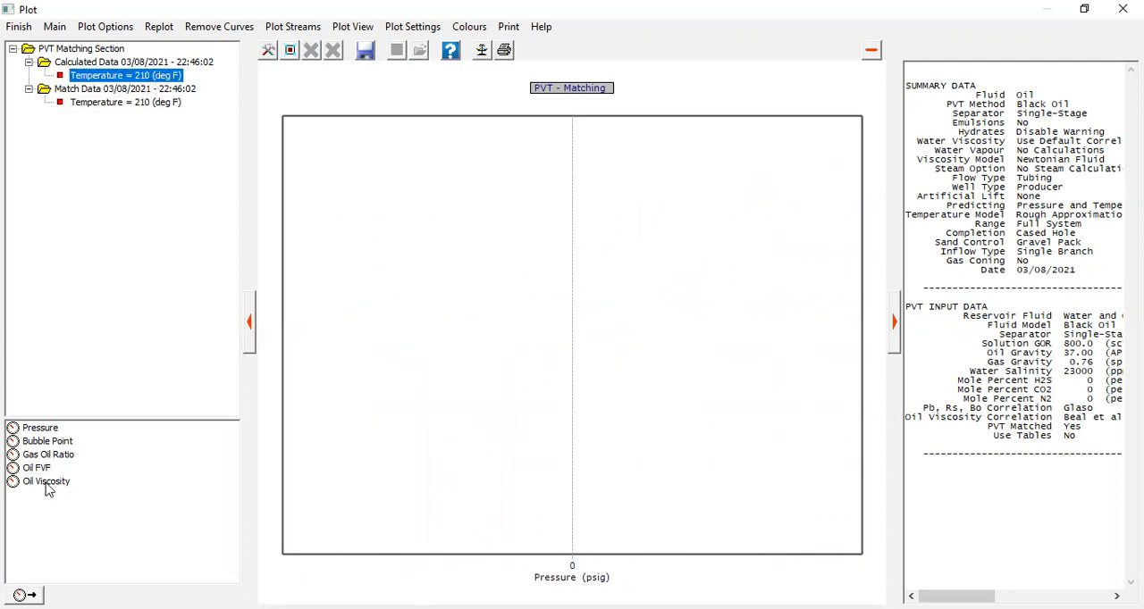
left_click(49, 482)
left_click(123, 105)
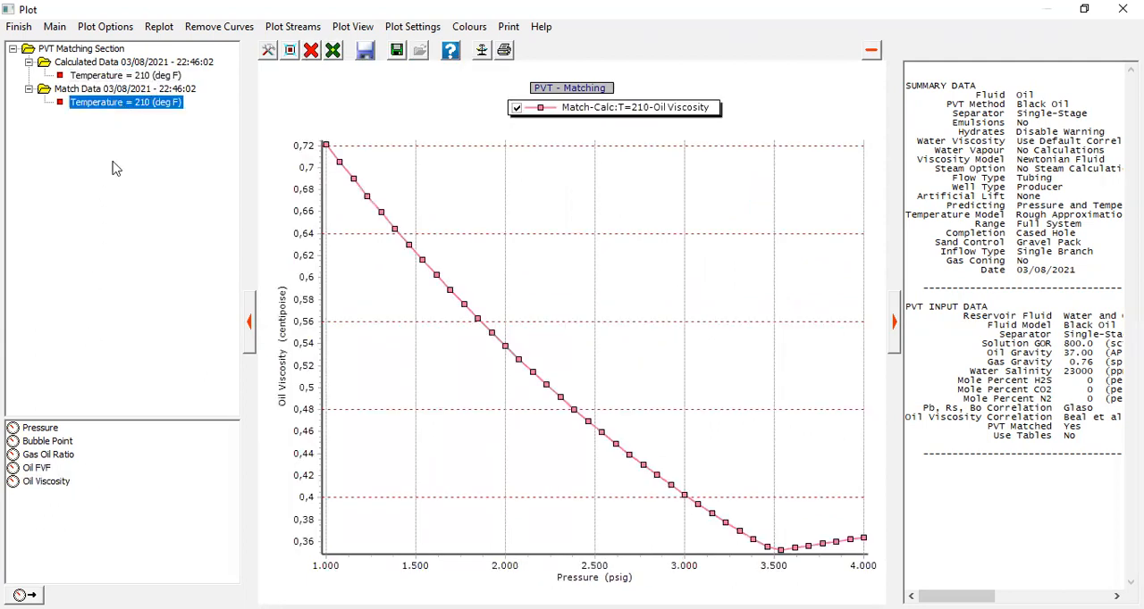
left_click(47, 482)
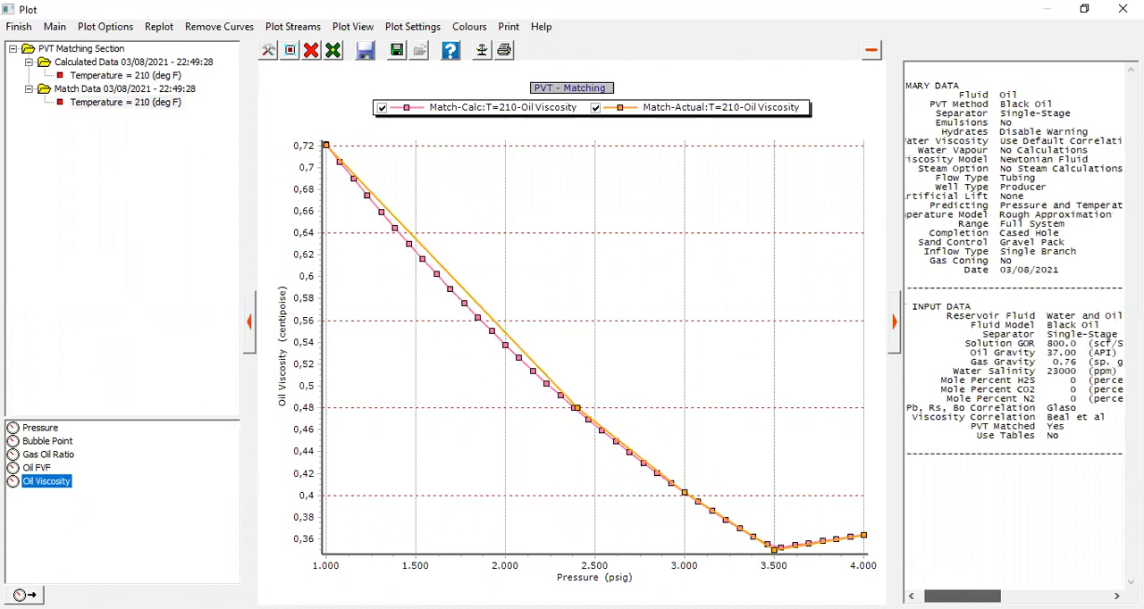
- Review the Pb, Rs, Bo and oil viscosity correlations in the plot summary, and examine the Glaso match statistics after finishing the plot
left_click_drag(922, 410, 1097, 407)
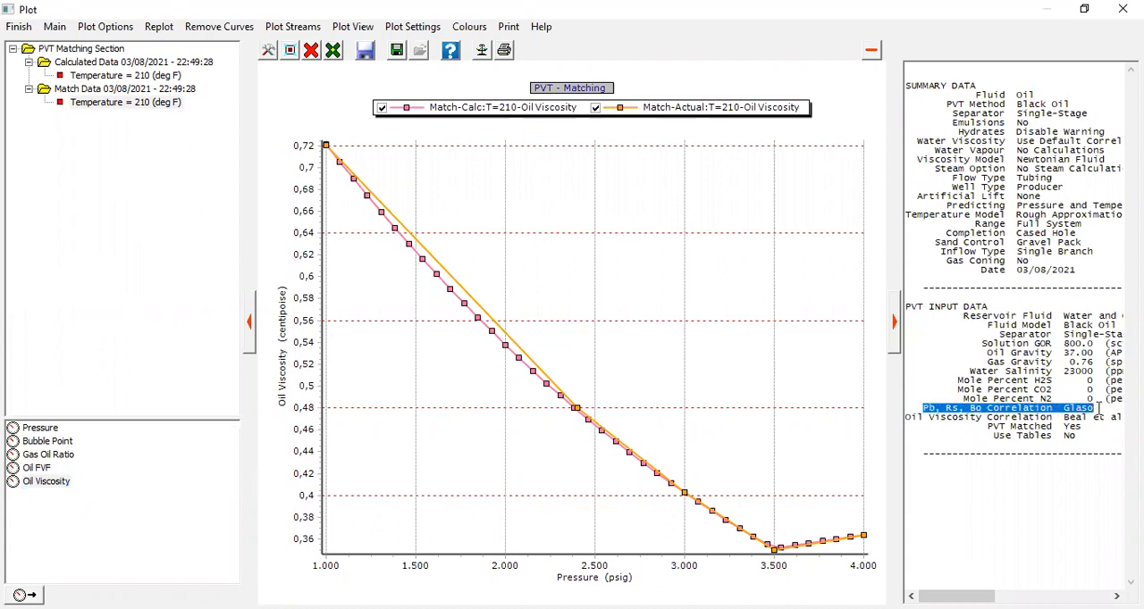
left_click_drag(919, 418, 1072, 419)
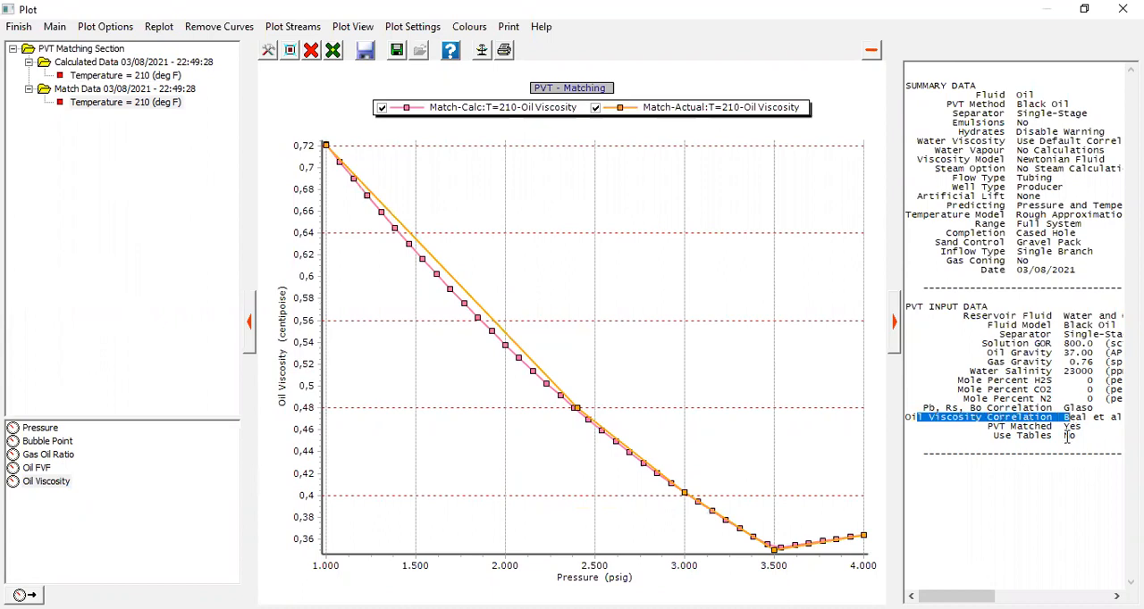
left_click(20, 30)
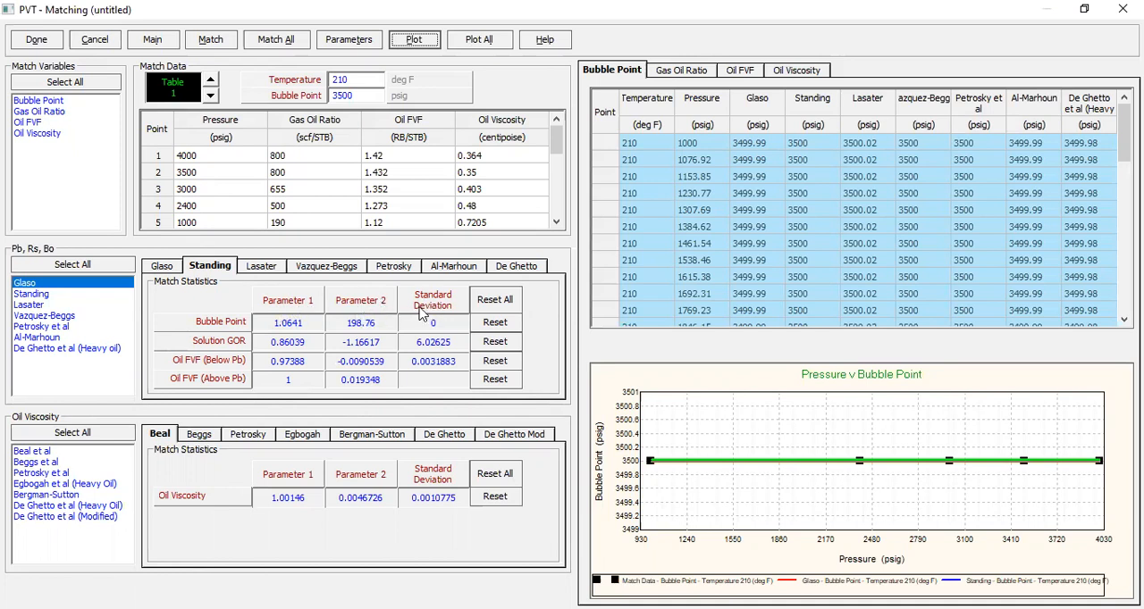
left_click(177, 267)
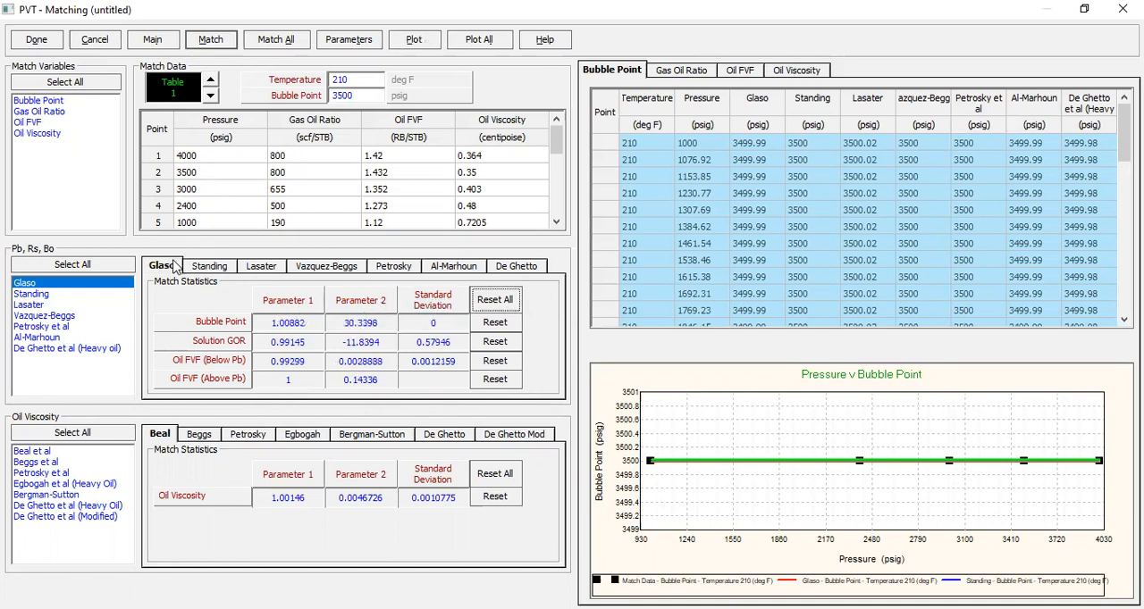
- Review the match statistics of the Pb, Rs, Bo correlations from Standing through De Ghetto
left_click(241, 268)
left_click(301, 270)
left_click(395, 269)
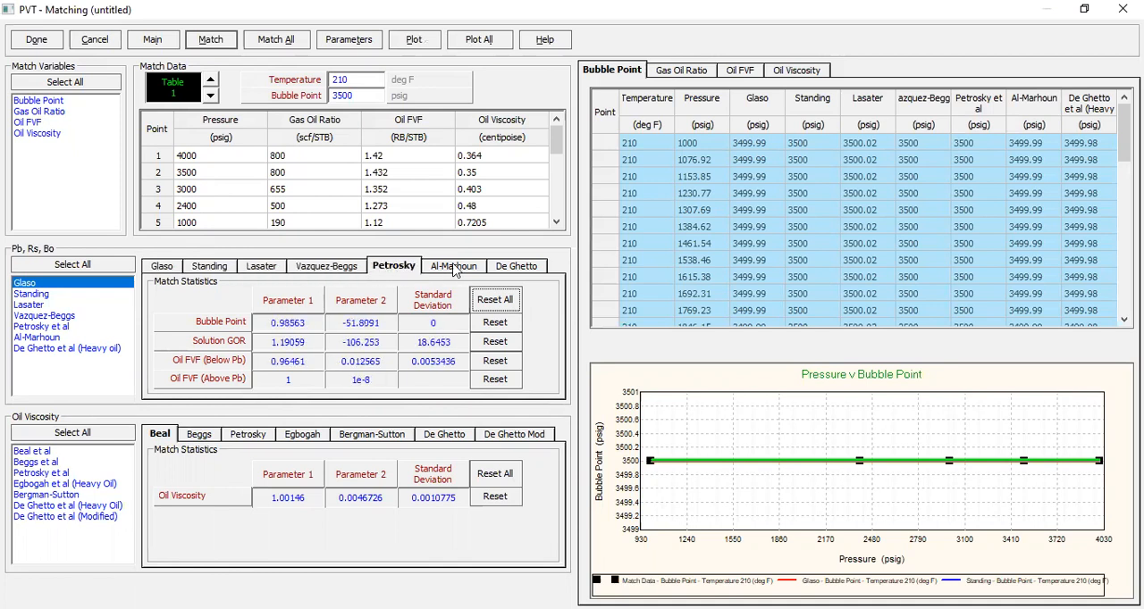
left_click(456, 269)
left_click(526, 269)
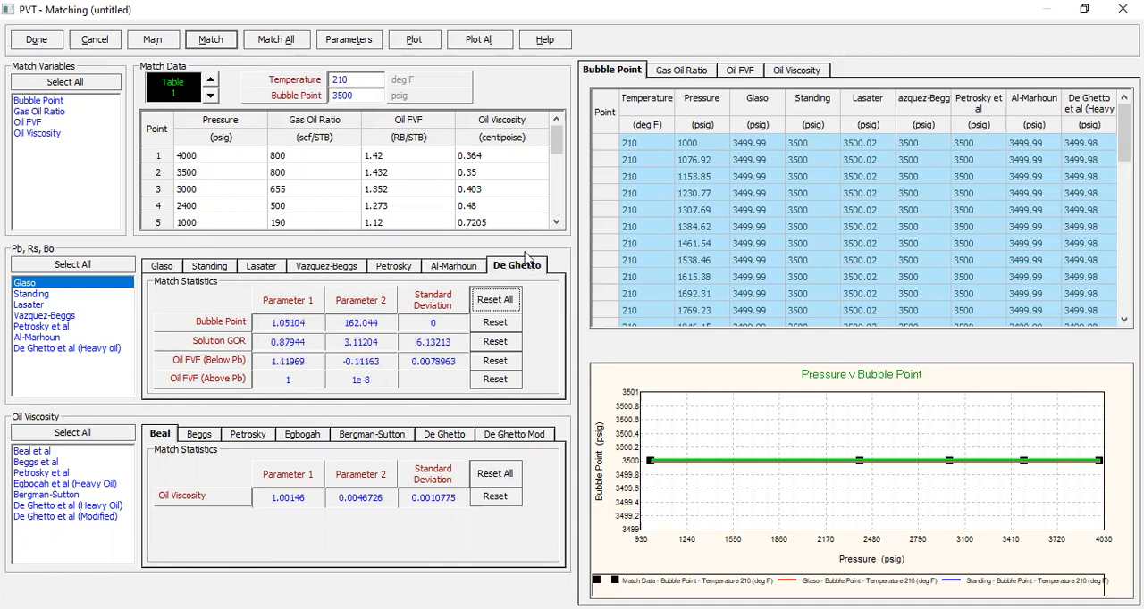
- Plot all correlations against the match data and compare the Bubble Point curves up close
left_click(476, 47)
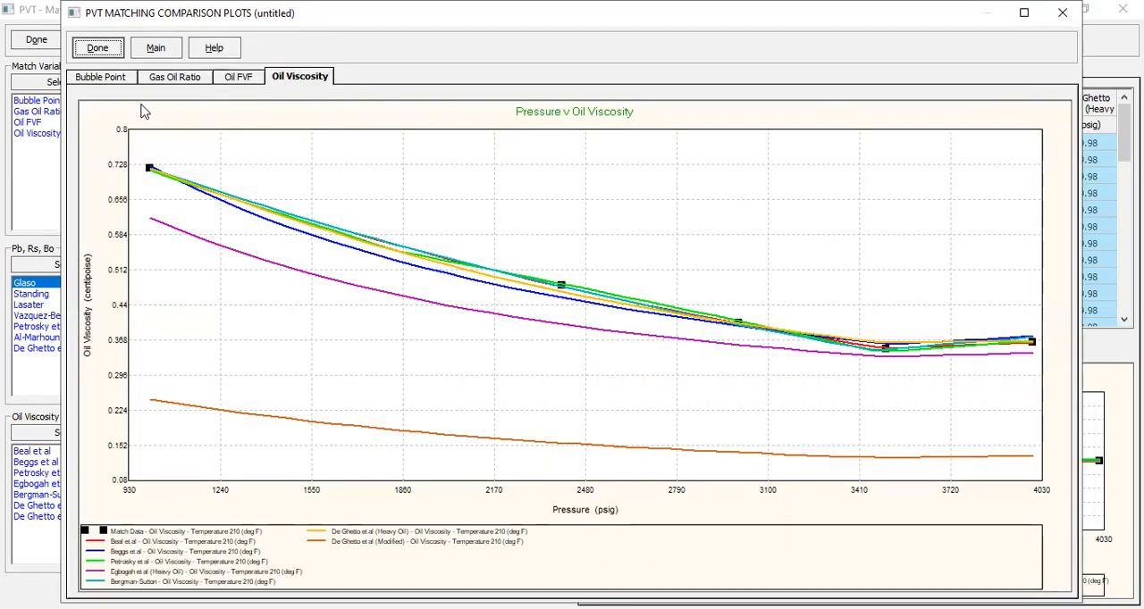
left_click(106, 81)
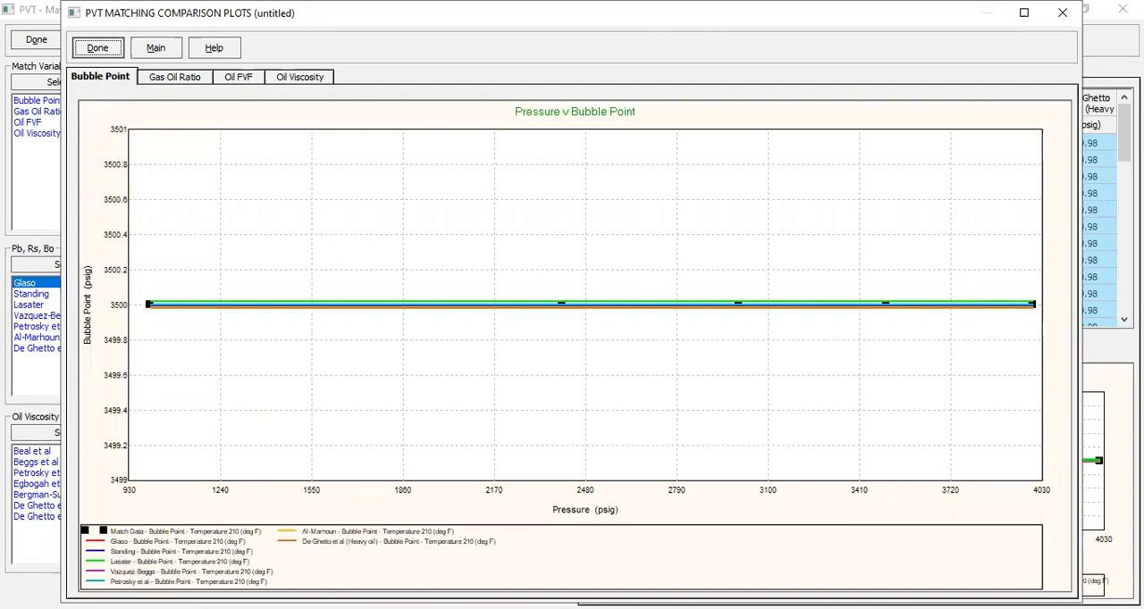
left_click_drag(141, 287, 1042, 322)
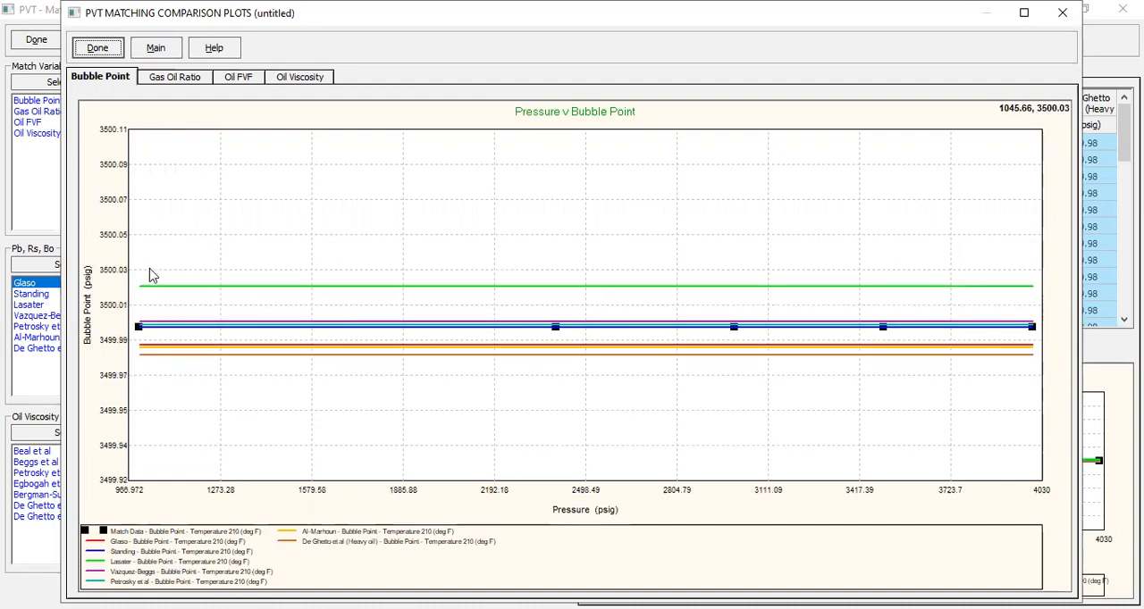
left_click_drag(136, 279, 1061, 379)
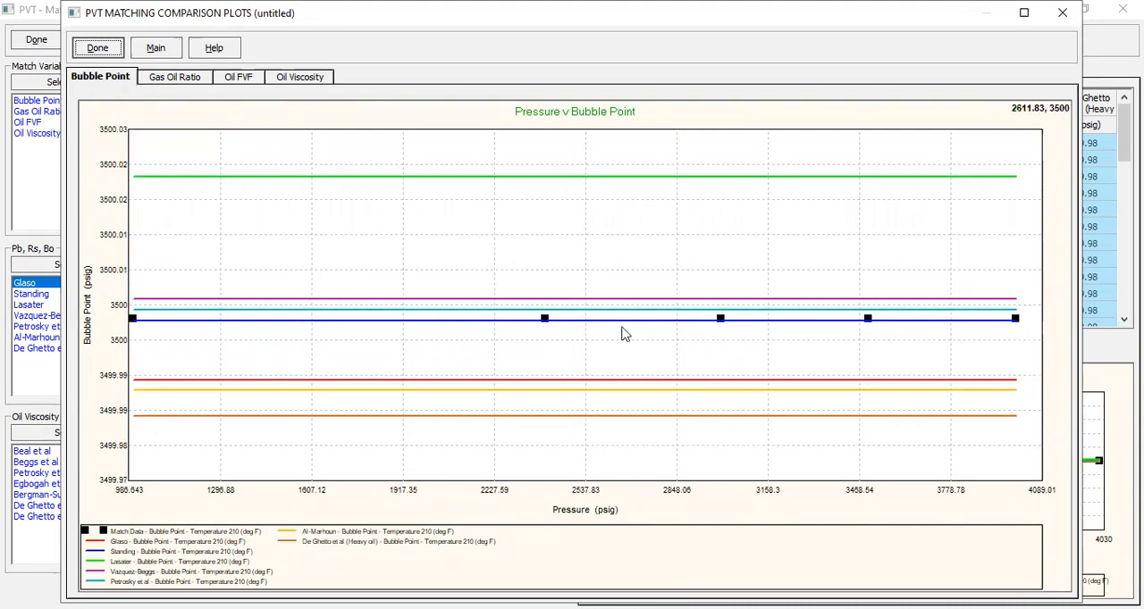
left_click_drag(220, 166, 954, 454)
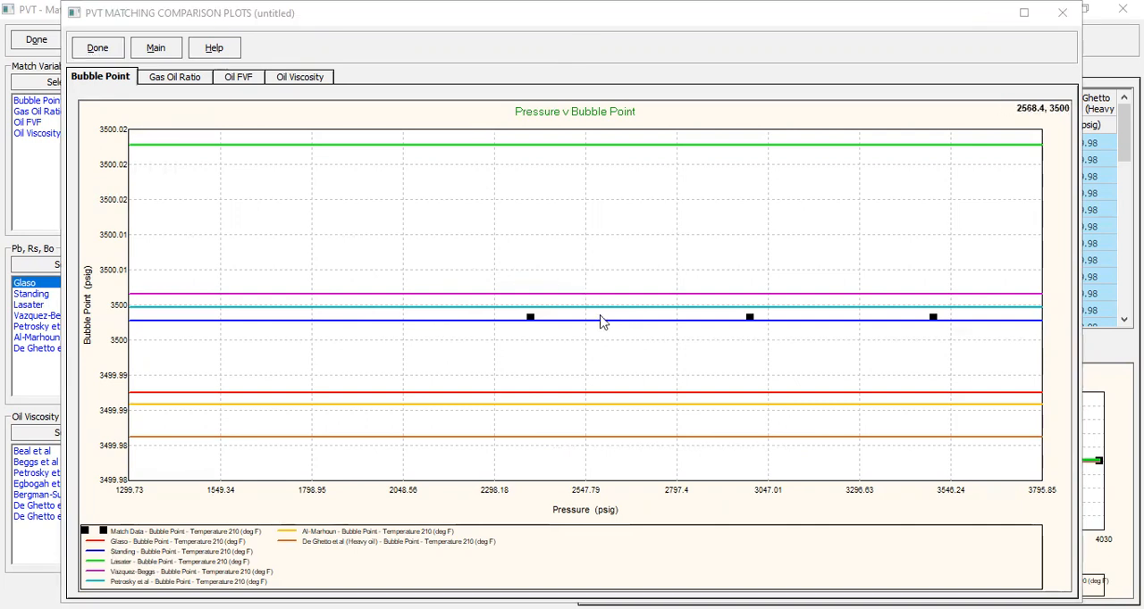
- Compare the Gas Oil Ratio curves of all correlations with the match data, closing in on the measured point at 2400 psig
left_click(179, 79)
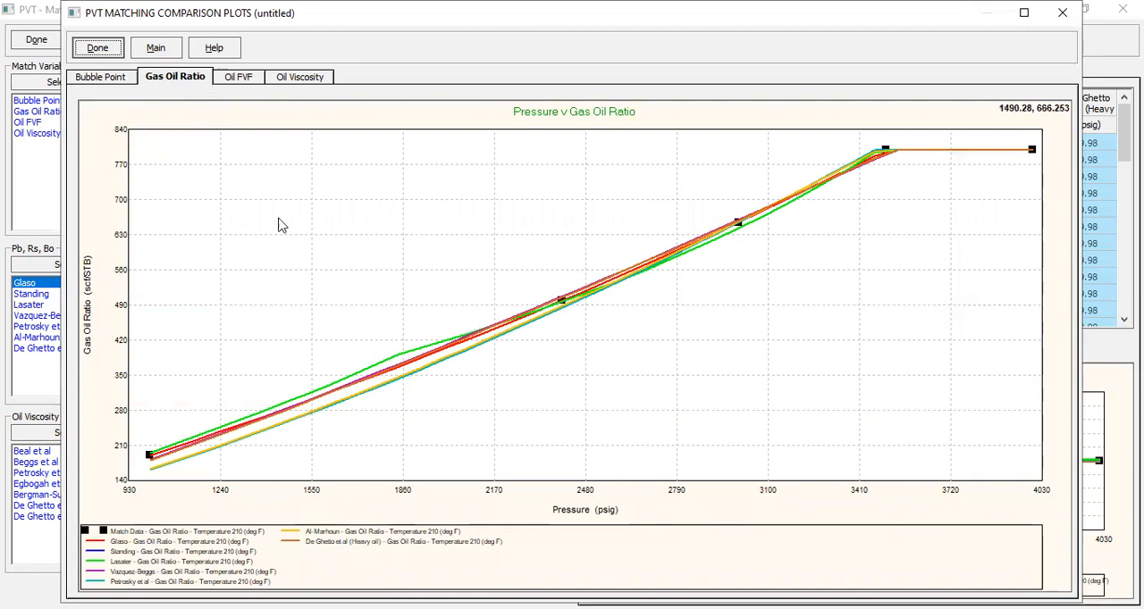
left_click_drag(141, 261, 679, 487)
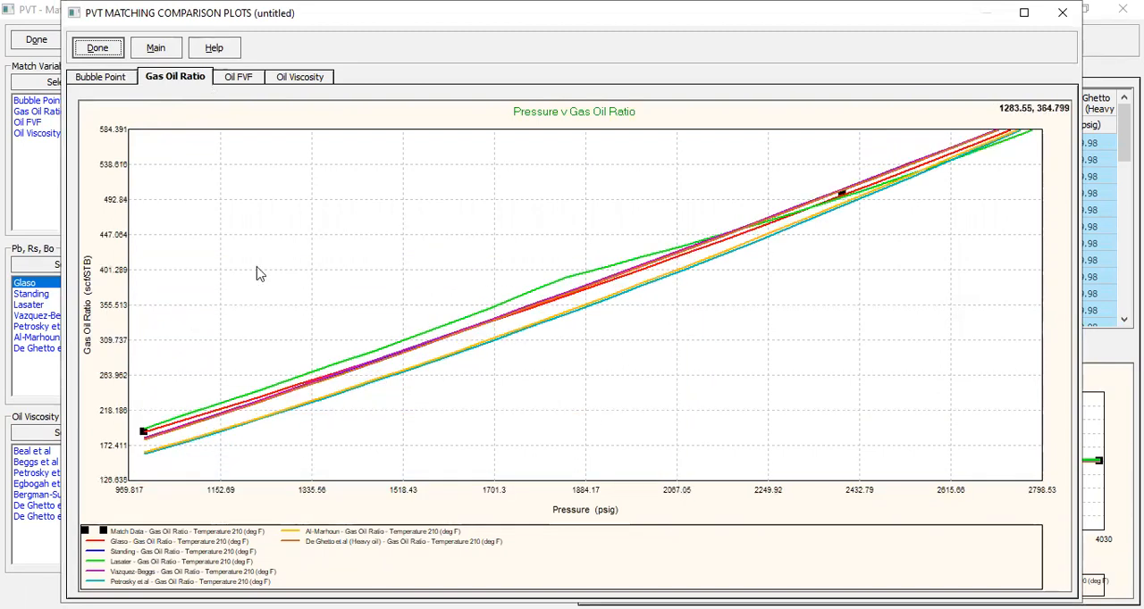
left_click_drag(138, 191, 884, 489)
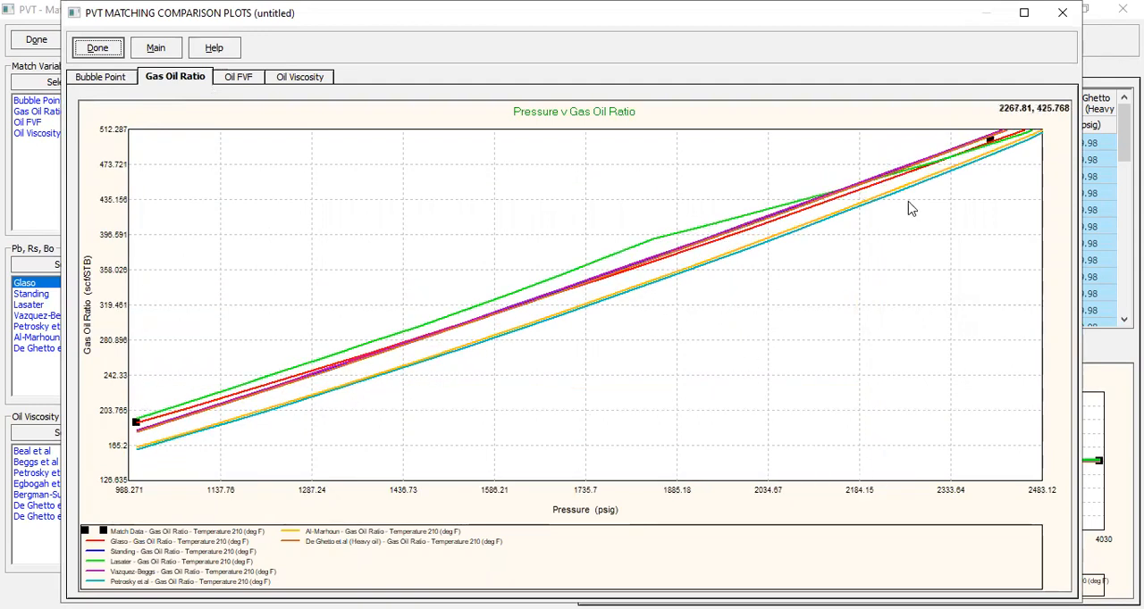
left_click_drag(965, 134, 1013, 175)
left_click_drag(572, 145, 741, 376)
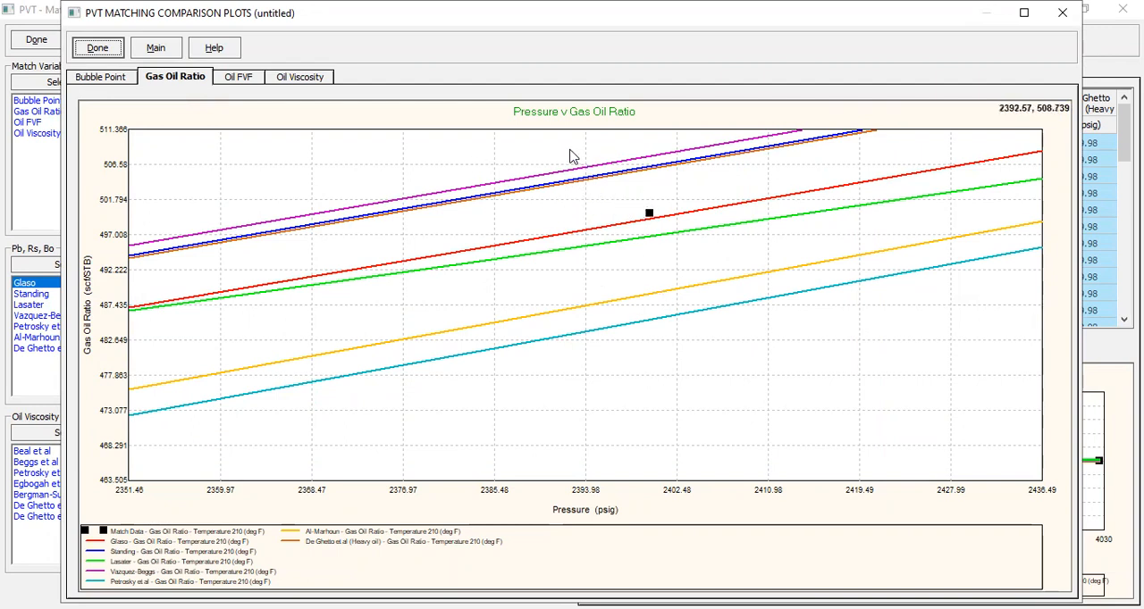
left_click_drag(662, 211, 701, 346)
left_click_drag(582, 147, 760, 374)
- Compare the Oil FVF curves of all correlations with the match data, closing in on the measured point at 2400 psig
left_click(243, 78)
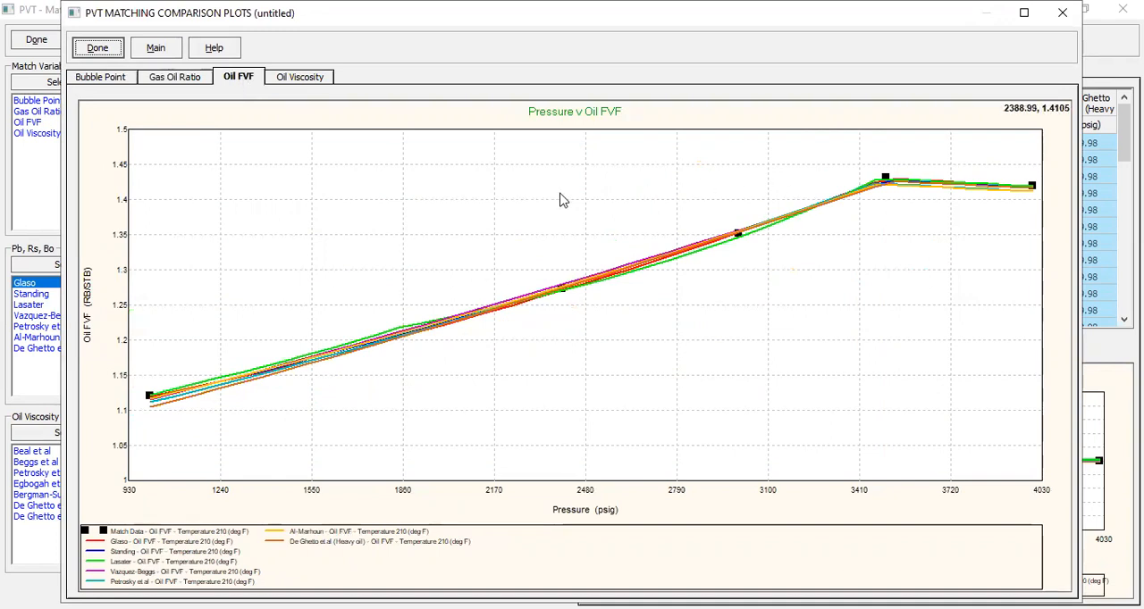
left_click_drag(738, 275, 765, 337)
left_click_drag(187, 134, 968, 432)
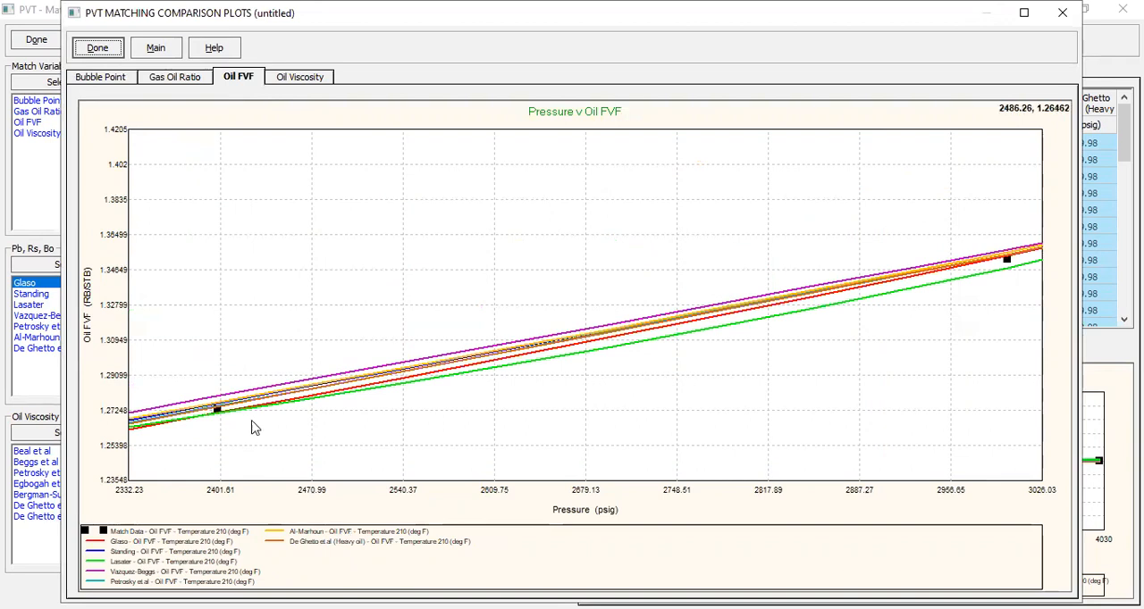
left_click_drag(192, 365, 242, 468)
left_click_drag(596, 204, 755, 420)
left_click_drag(685, 335, 626, 221)
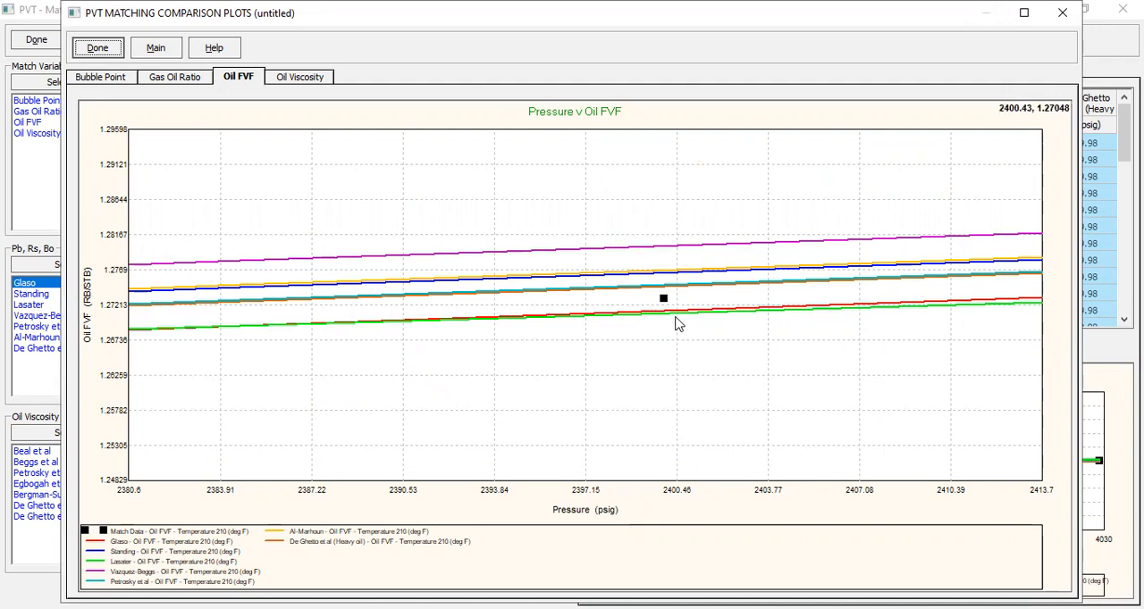
- Compare the Oil Viscosity correlation curves with the measured point at 2400 psig, and close the comparison plots after returning to Bubble Point
left_click(304, 79)
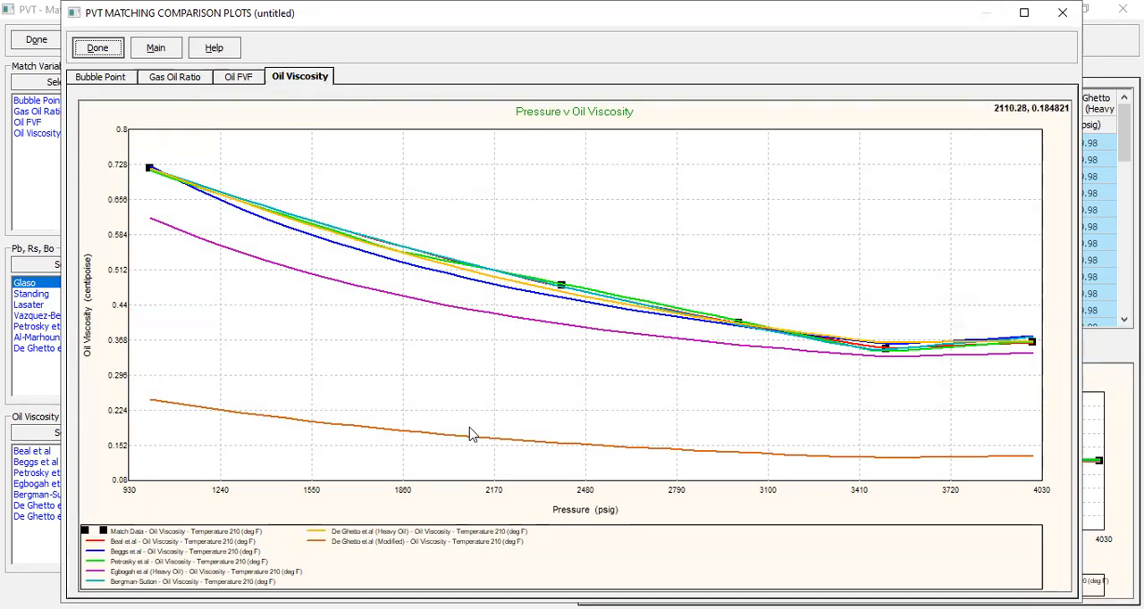
left_click_drag(538, 238, 771, 383)
left_click_drag(200, 198, 276, 330)
left_click_drag(316, 209, 404, 364)
left_click_drag(344, 221, 412, 376)
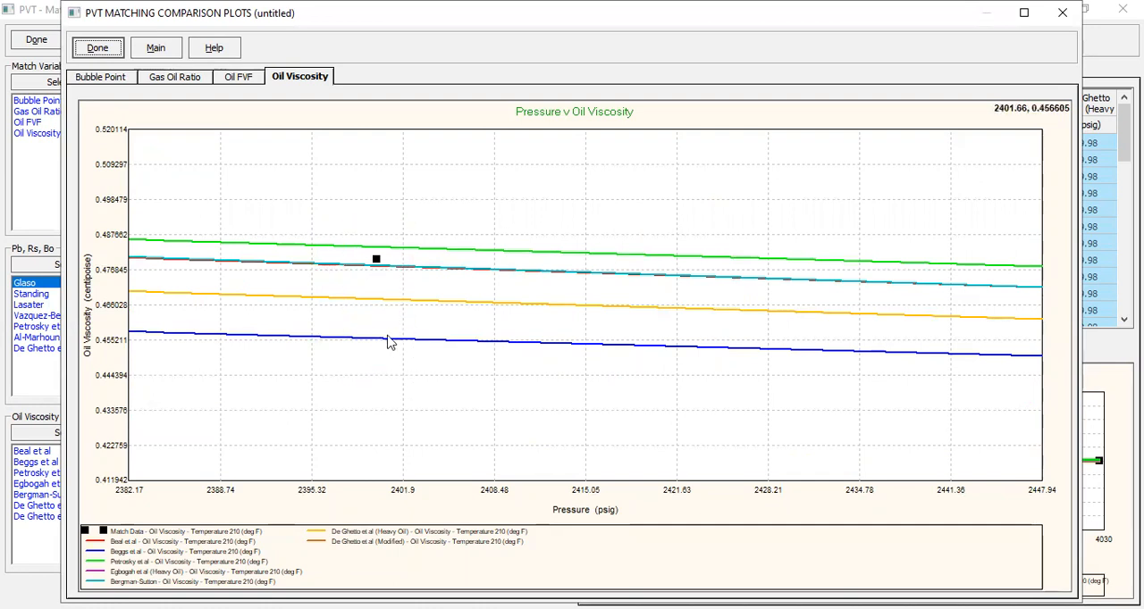
left_click_drag(360, 220, 423, 375)
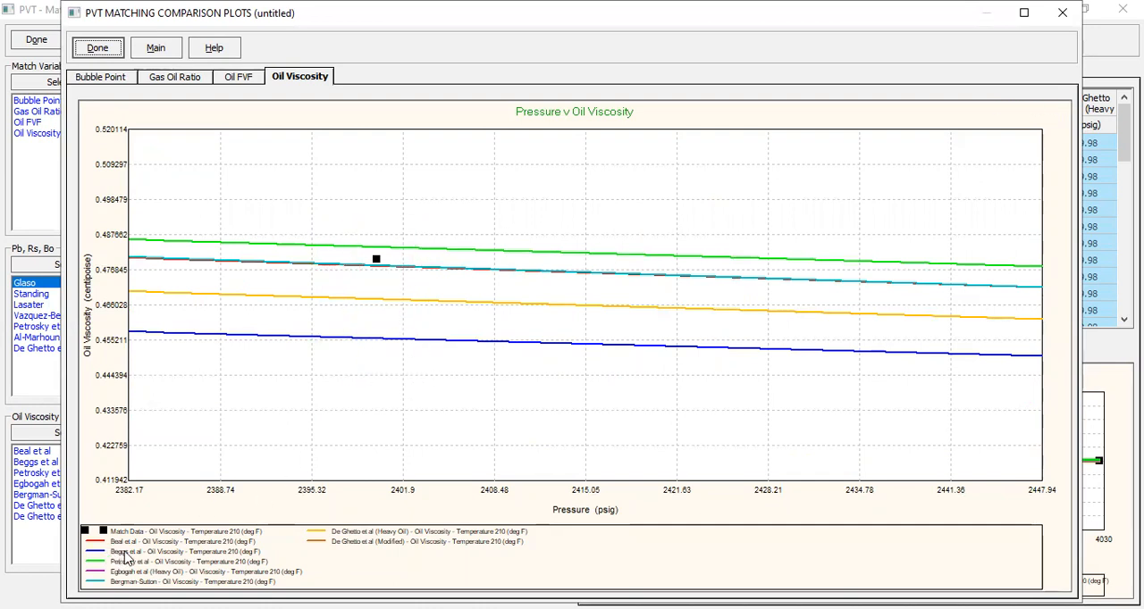
left_click_drag(369, 232, 403, 386)
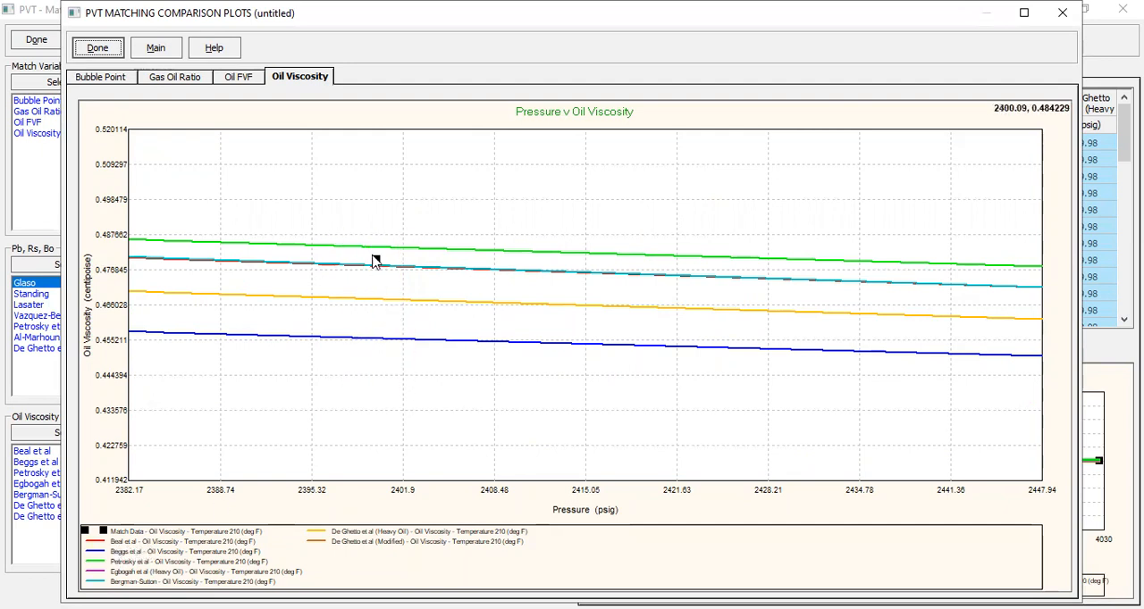
left_click_drag(352, 224, 368, 313)
left_click(111, 78)
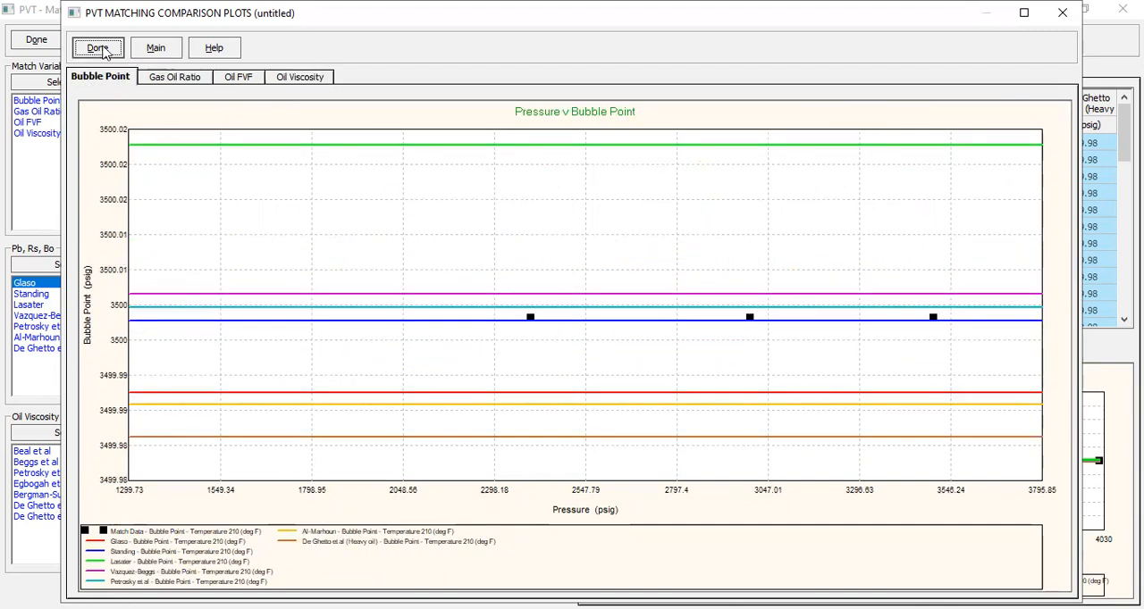
left_click(98, 48)
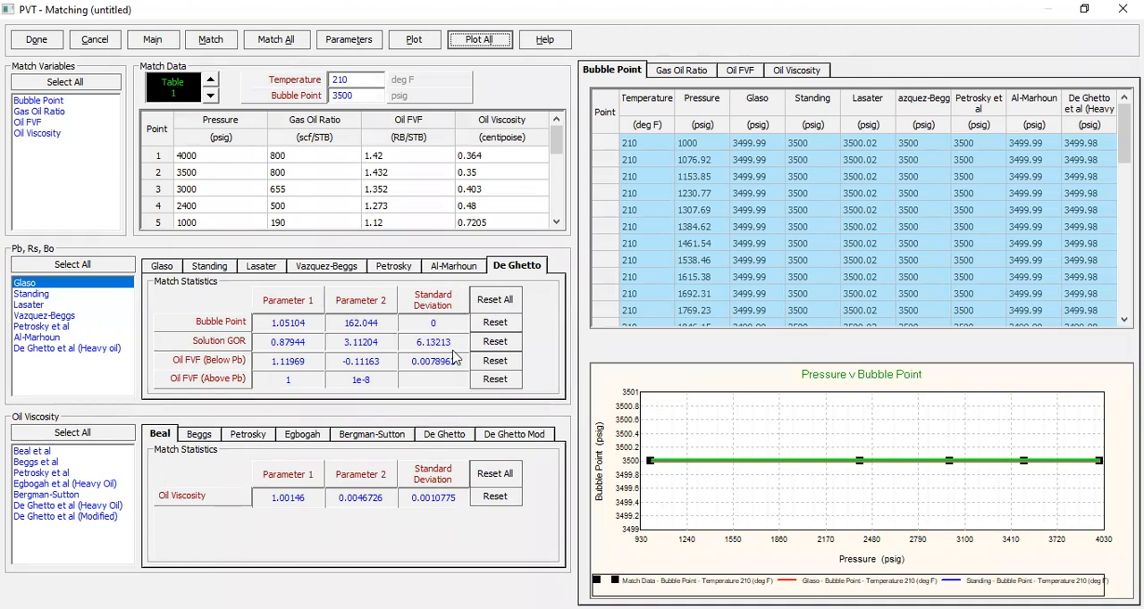
- Examine the match statistics of the Pb, Rs, Bo correlations in reverse order, from Al-Marhoun back to Glaso
left_click(457, 270)
left_click(412, 270)
left_click(352, 273)
left_click(255, 272)
left_click(209, 270)
left_click(160, 270)
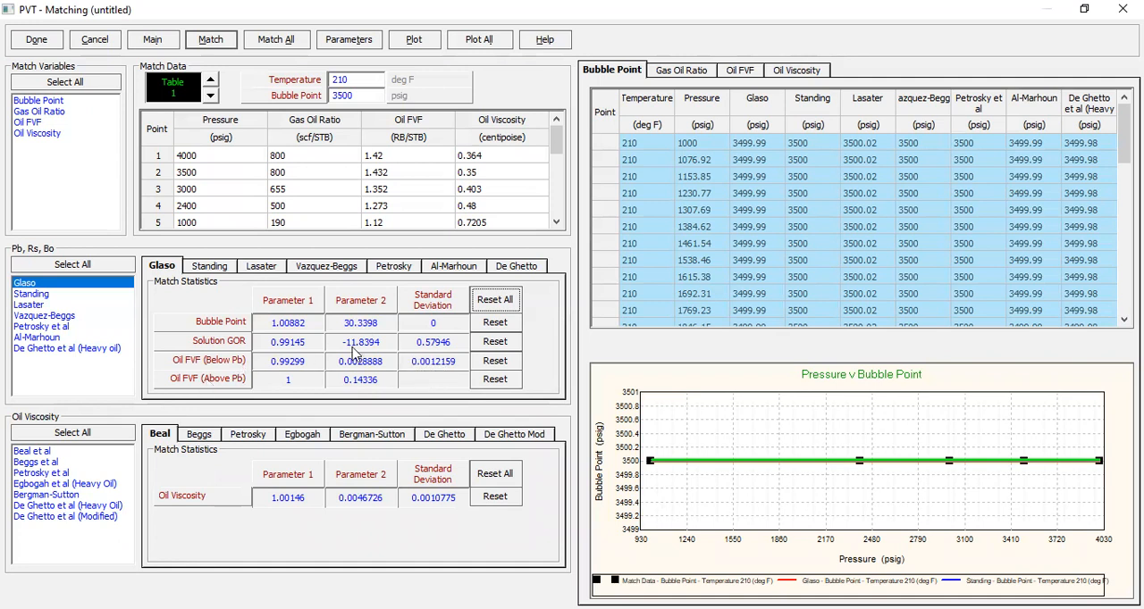
- Compare the parameters and standard deviations of Glaso and Standing, and look through the calculated Bubble Point table up to 4000 psig
left_click(216, 269)
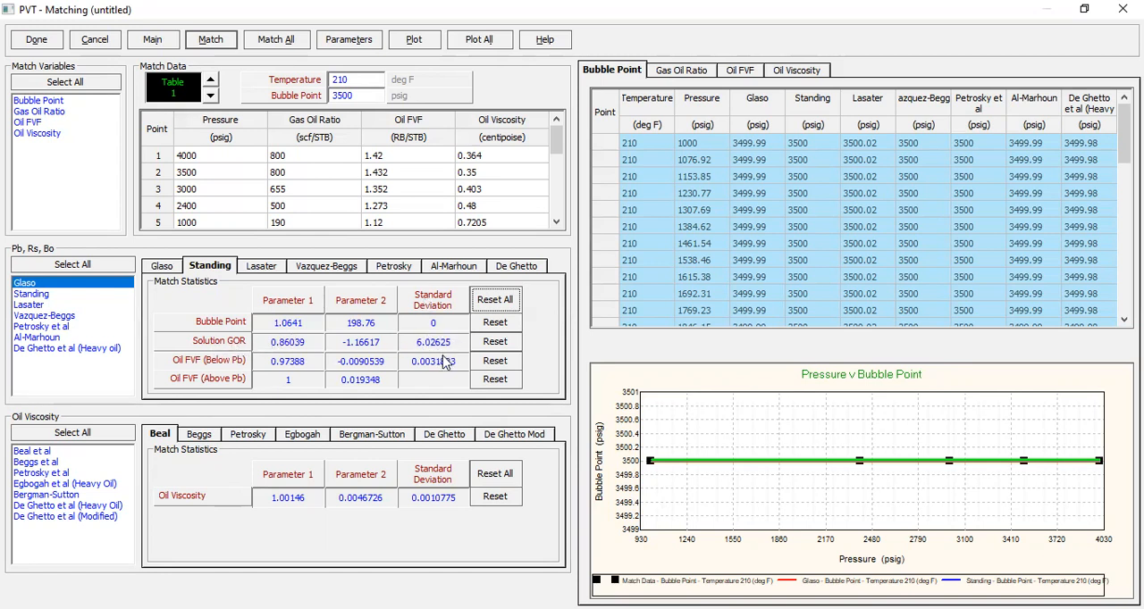
left_click(166, 269)
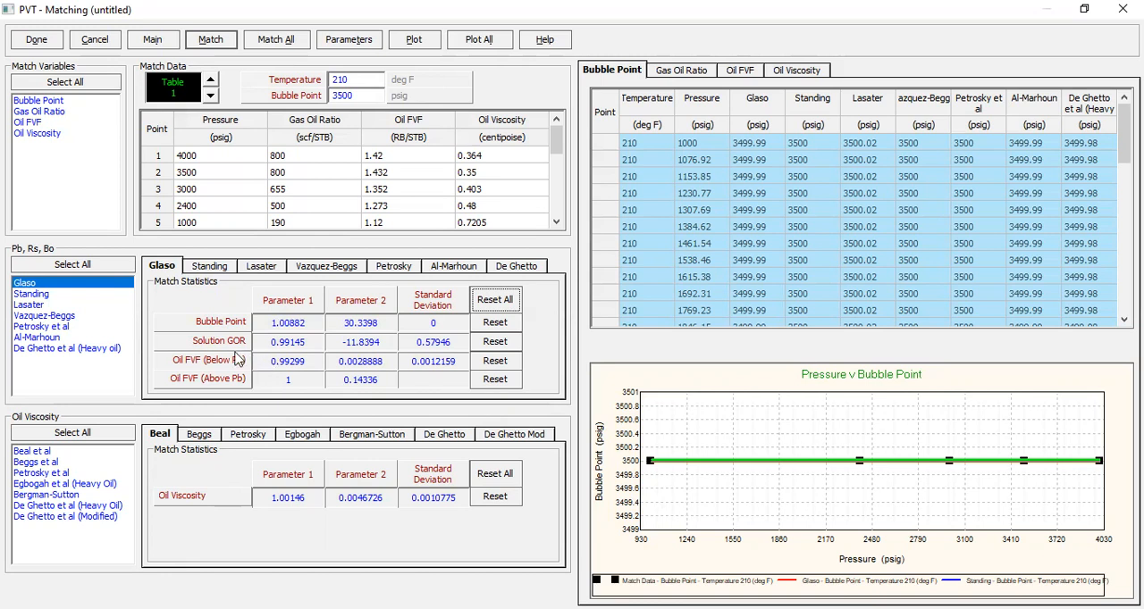
left_click(208, 267)
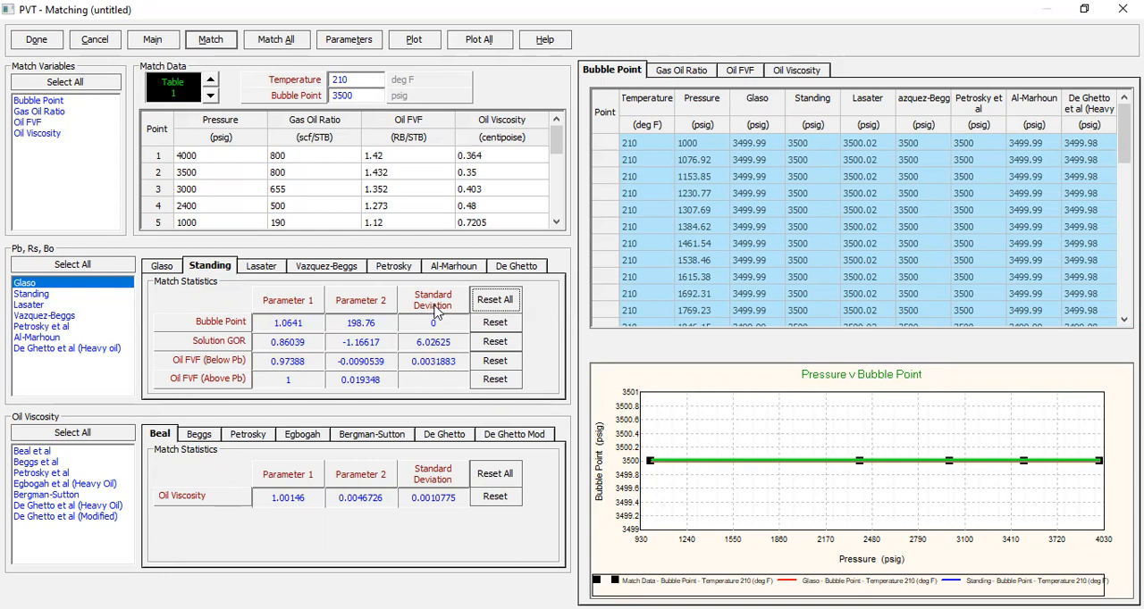
left_click(162, 268)
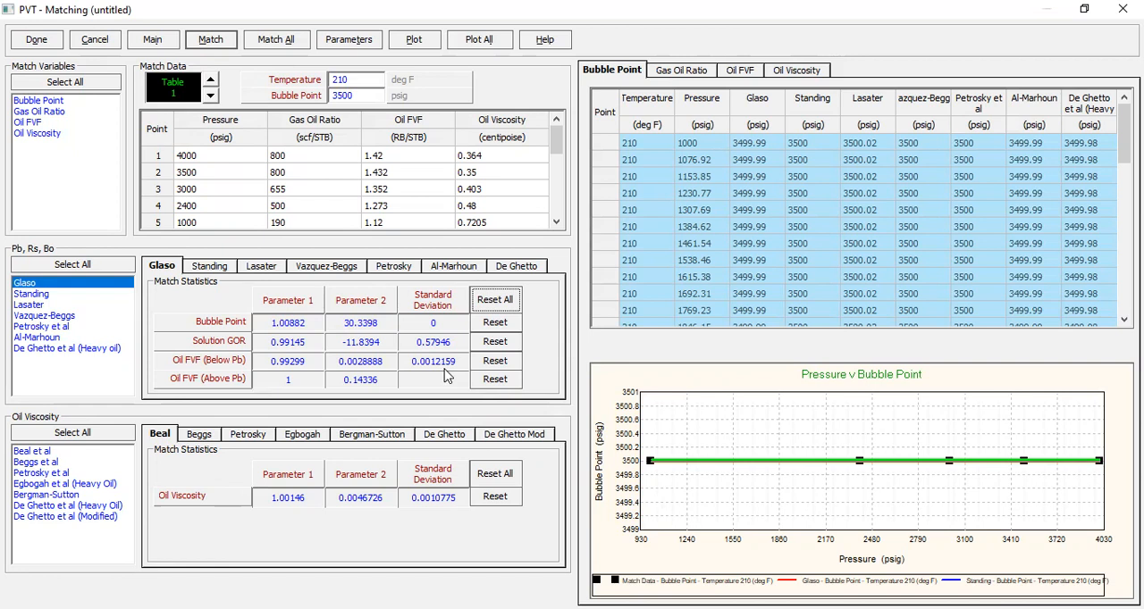
left_click_drag(1124, 134, 1123, 287)
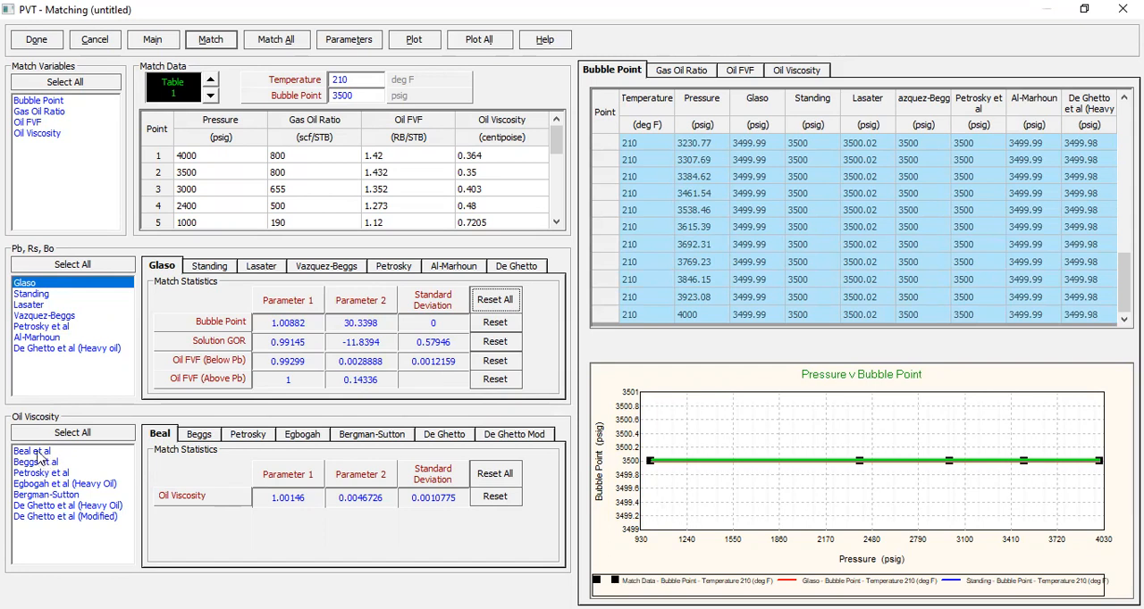
- Finish the correlation matching, accept the PVT match data and close the PVT input data
left_click(36, 41)
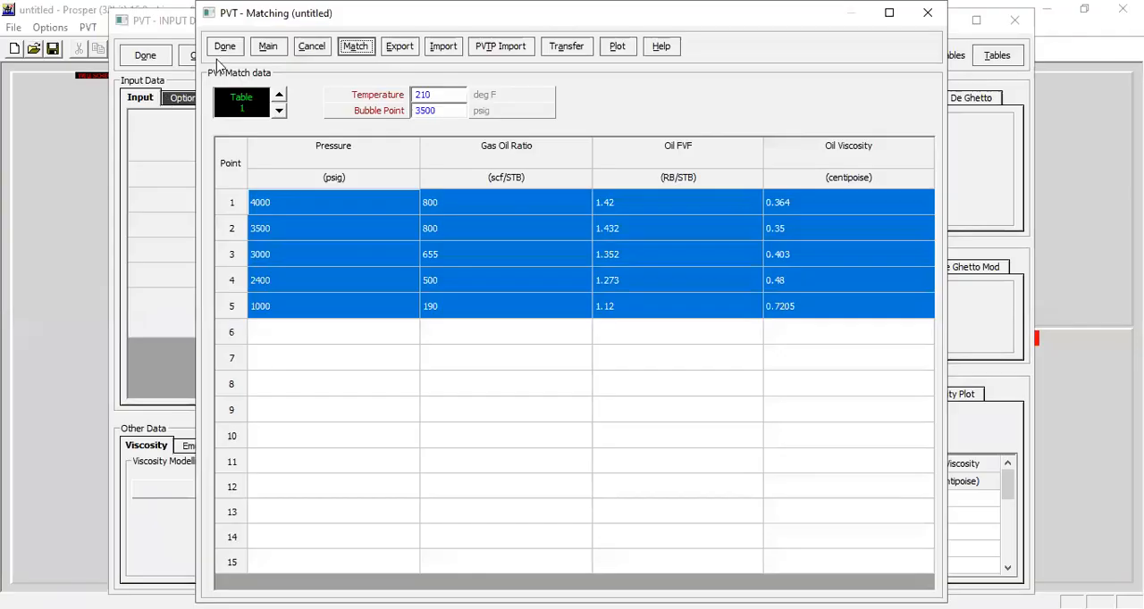
left_click(227, 51)
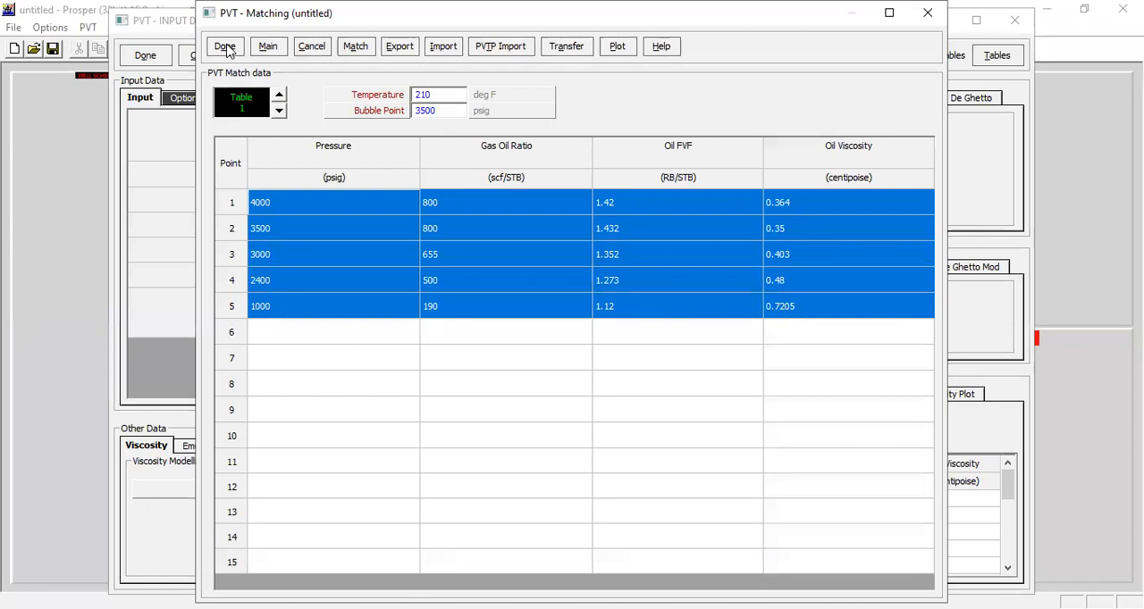
left_click(148, 54)
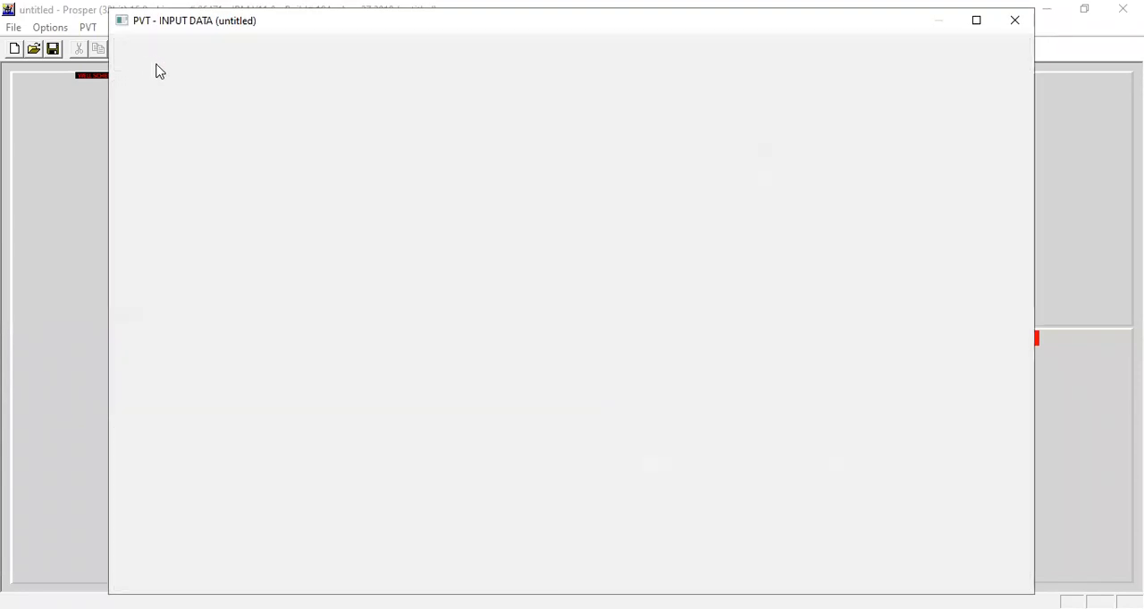